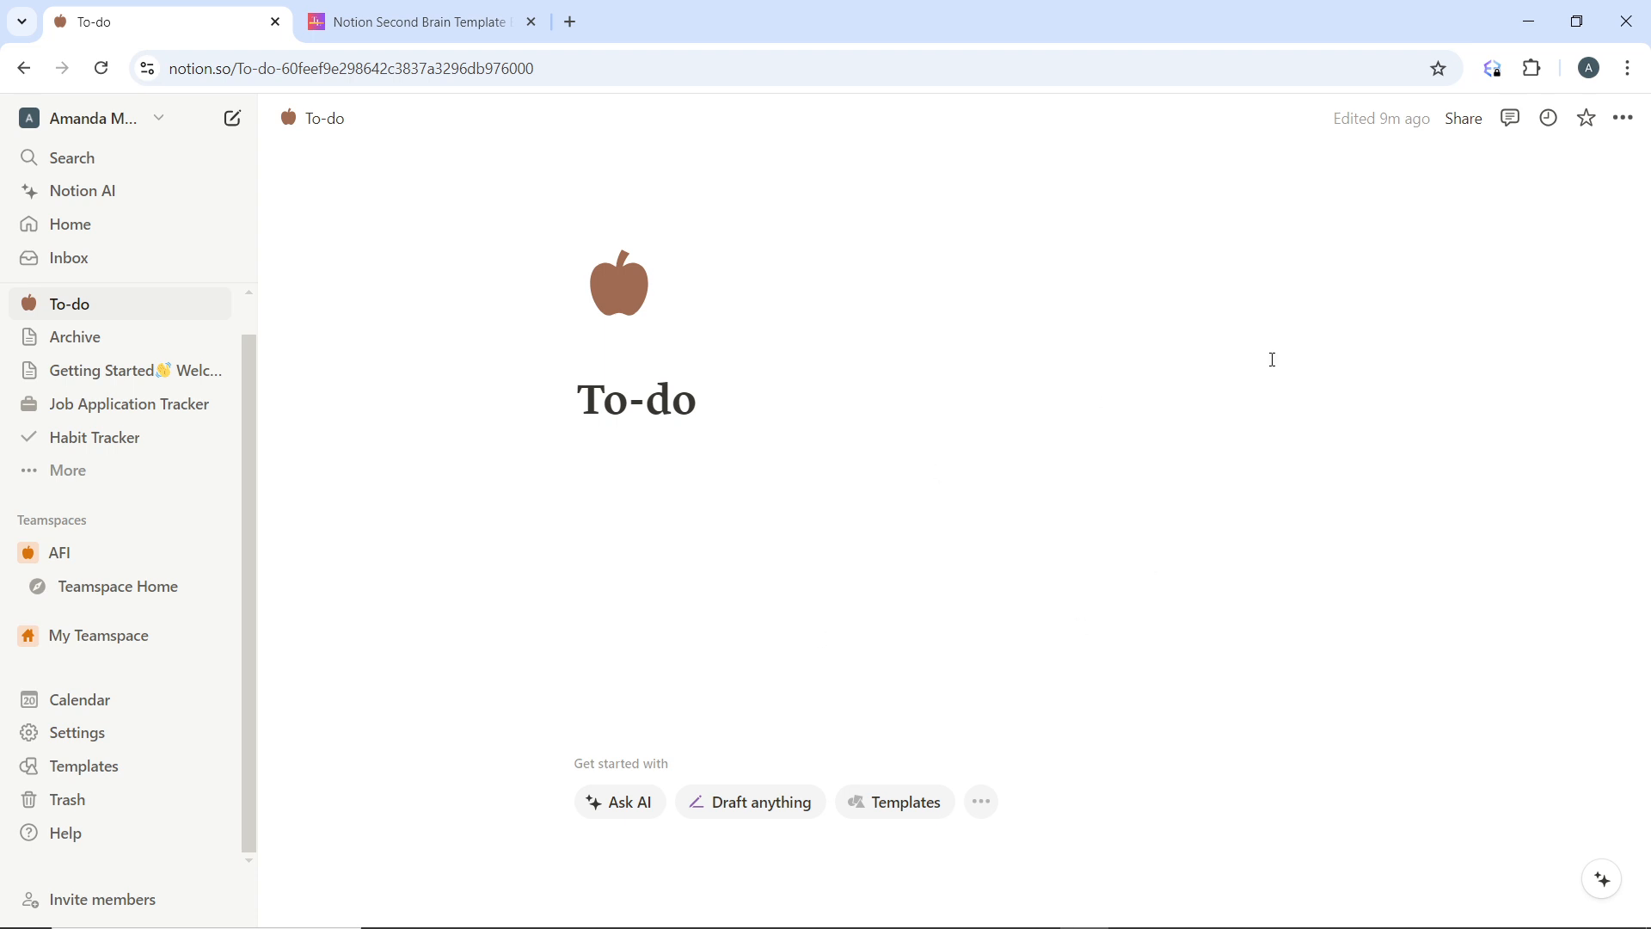
- Insert an inline database in the body of the To-do page and title it "Recurring"
{"action": "left_click", "coordinate": [647, 472]}
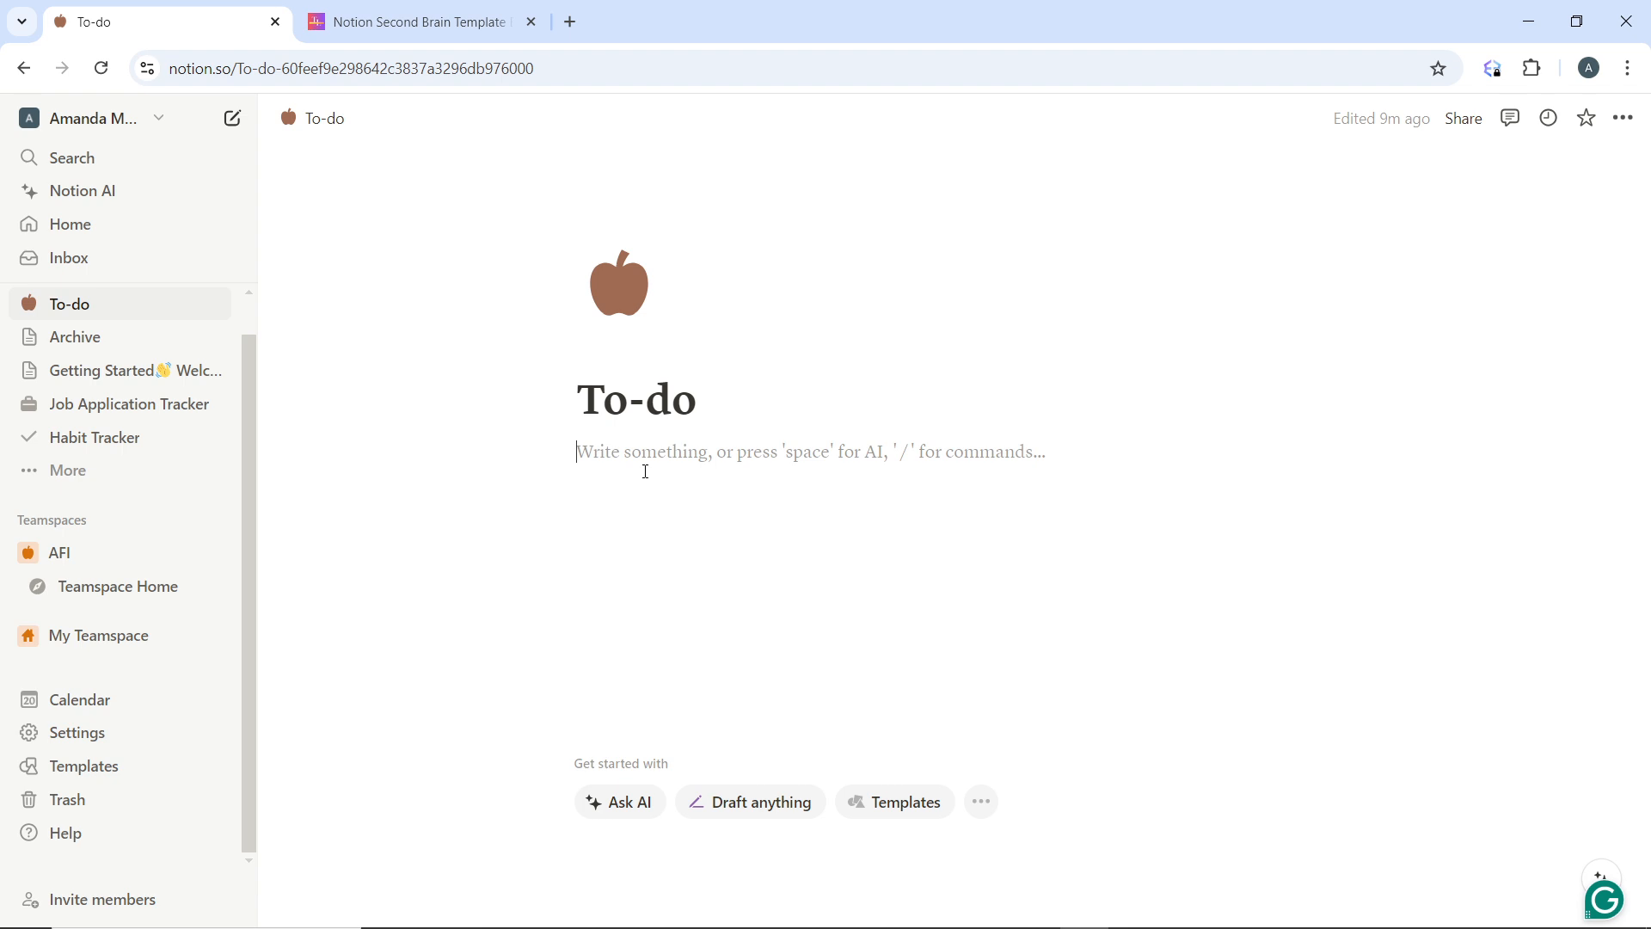
{"action": "type", "text": "/"}
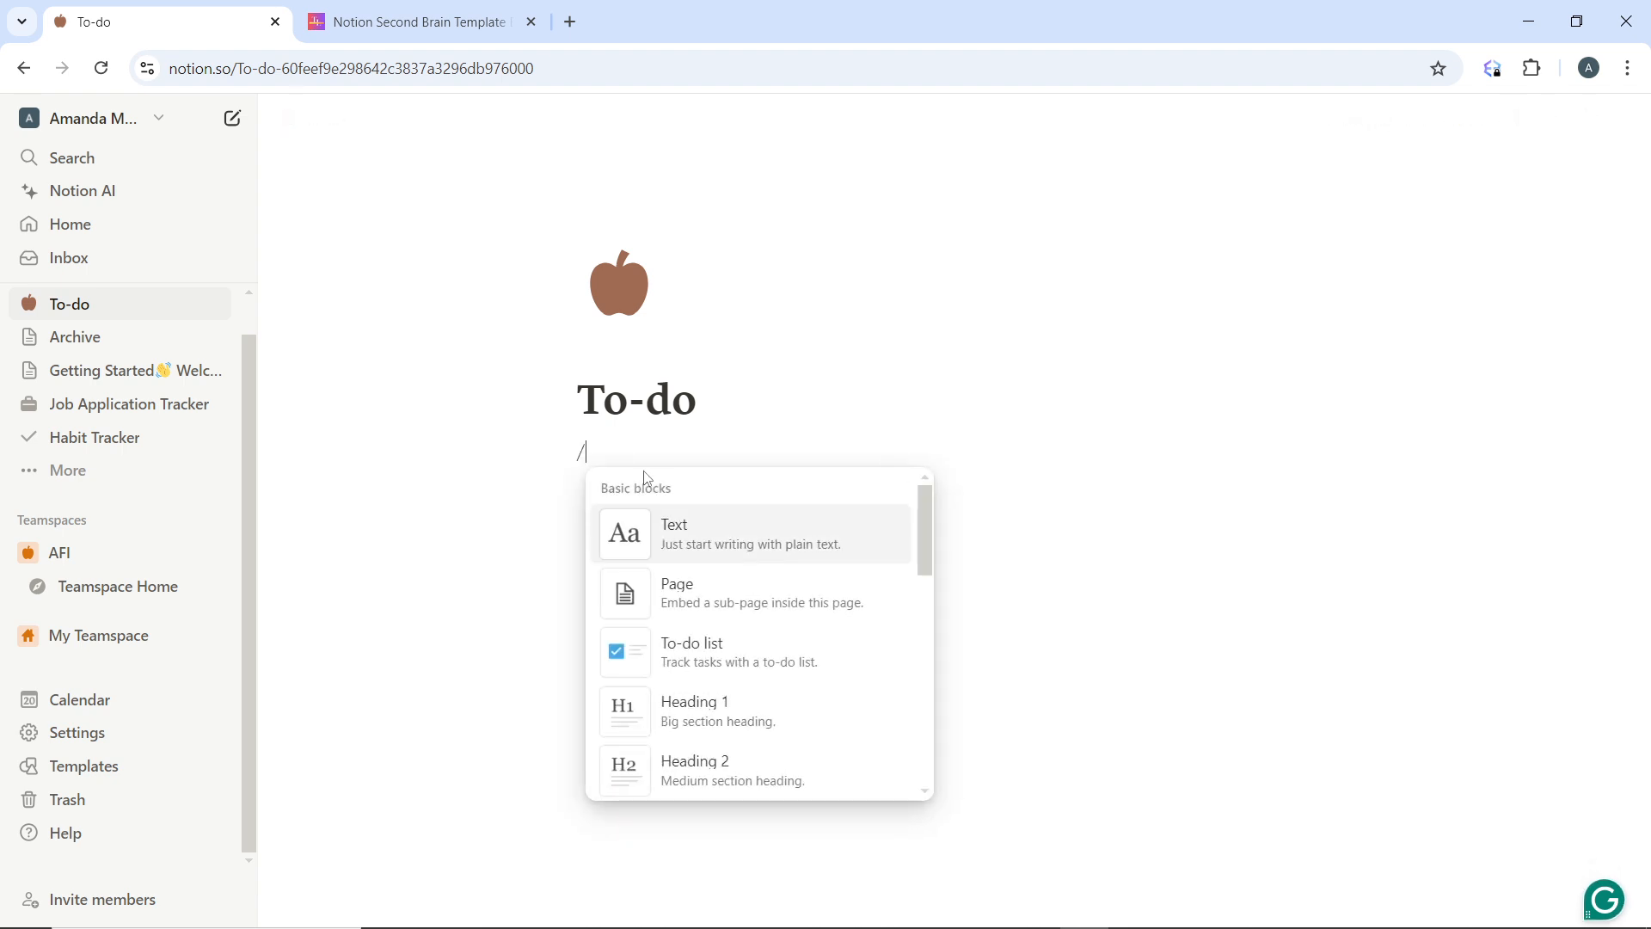
{"action": "type", "text": "da"}
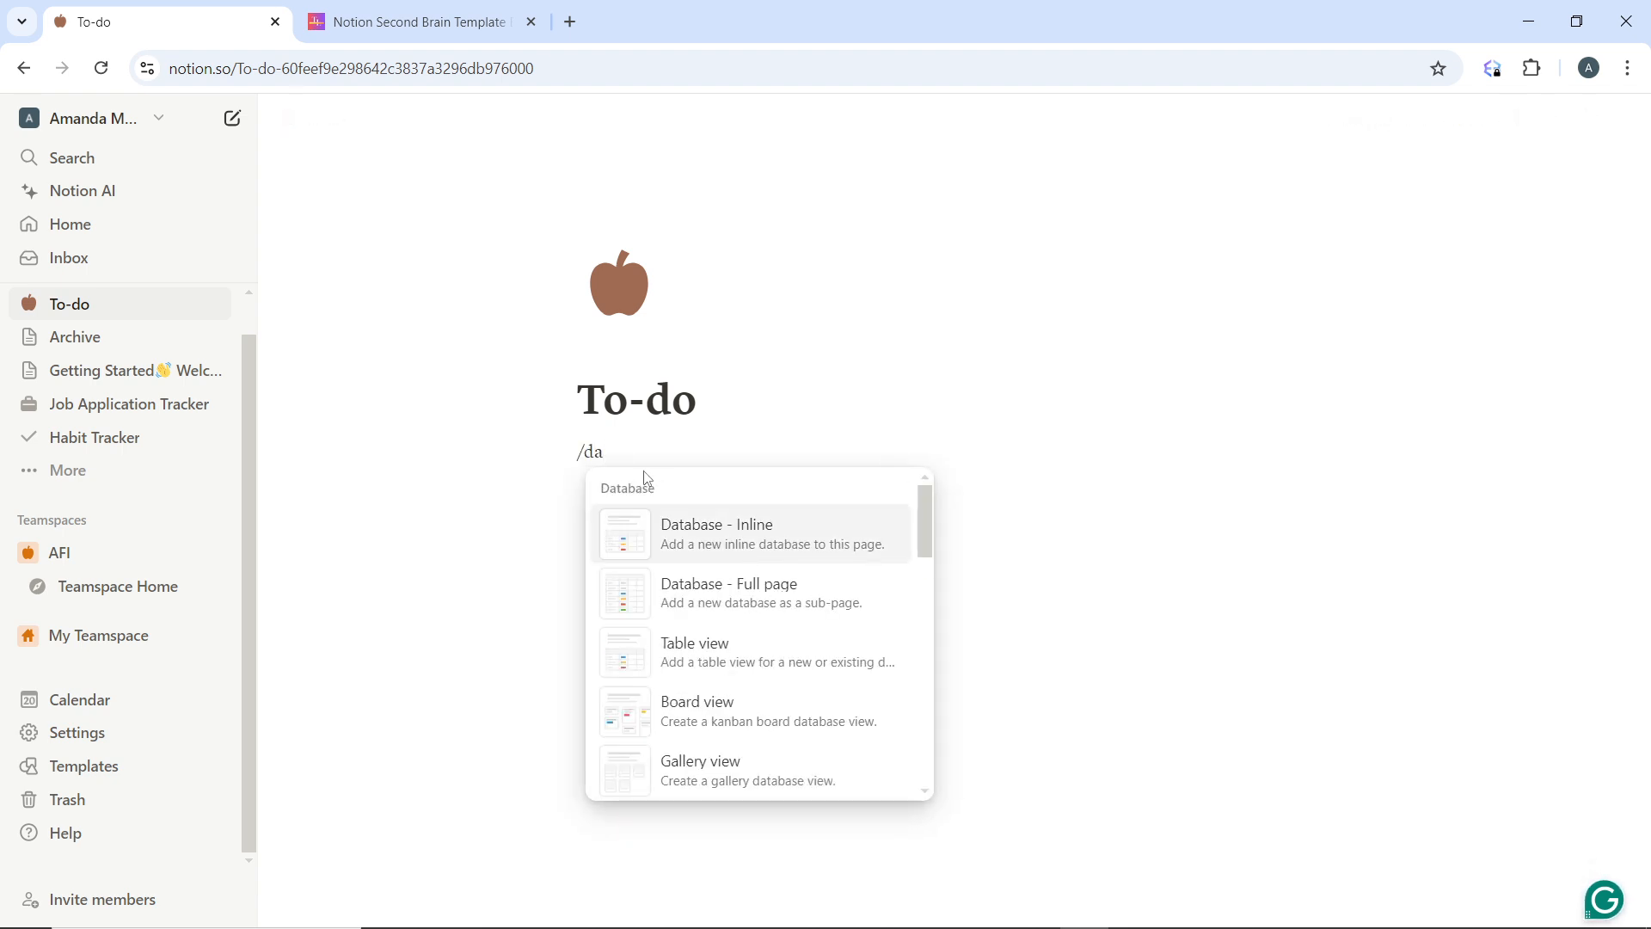
{"action": "left_click", "coordinate": [727, 536]}
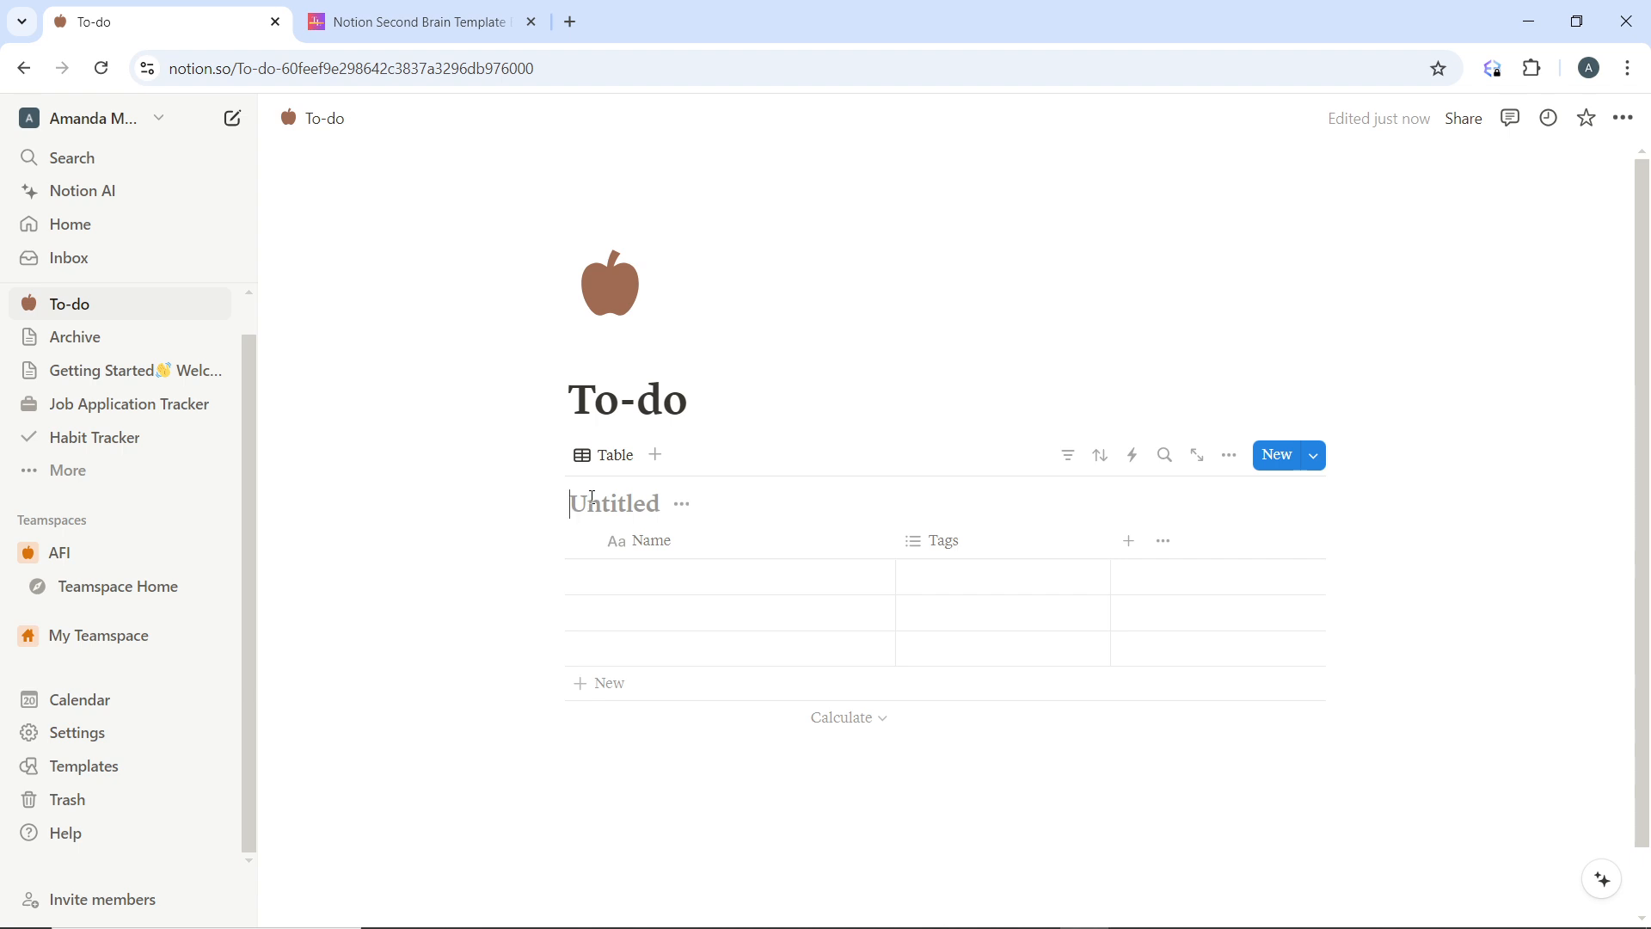
{"action": "type", "text": "Recurring"}
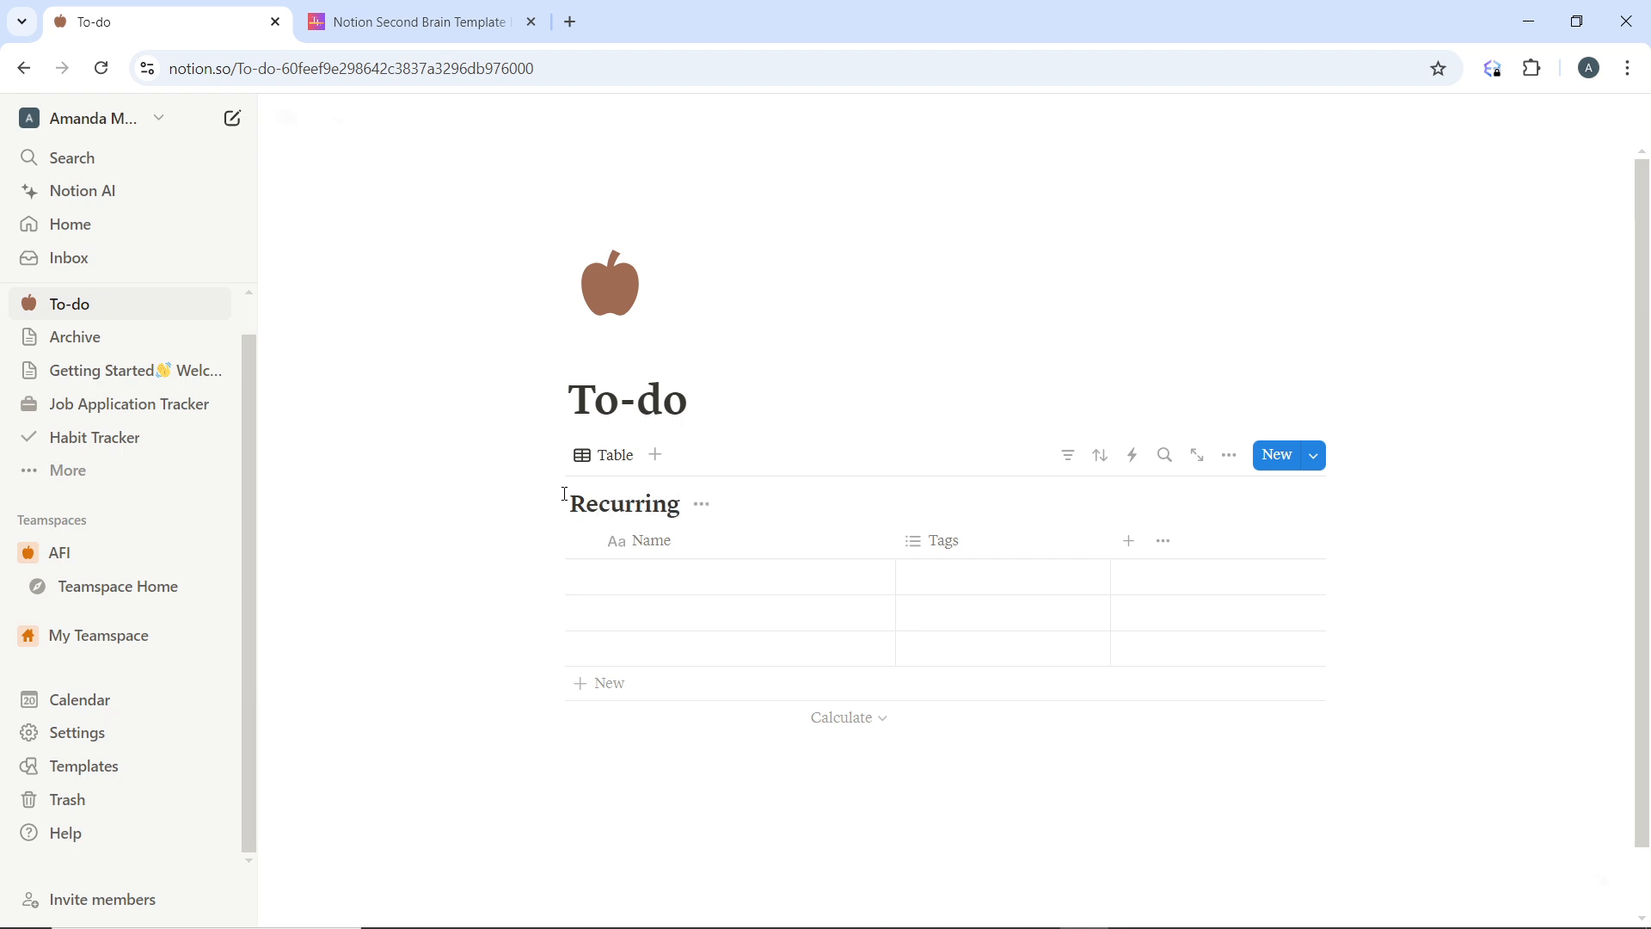
{"action": "left_click", "coordinate": [684, 574]}
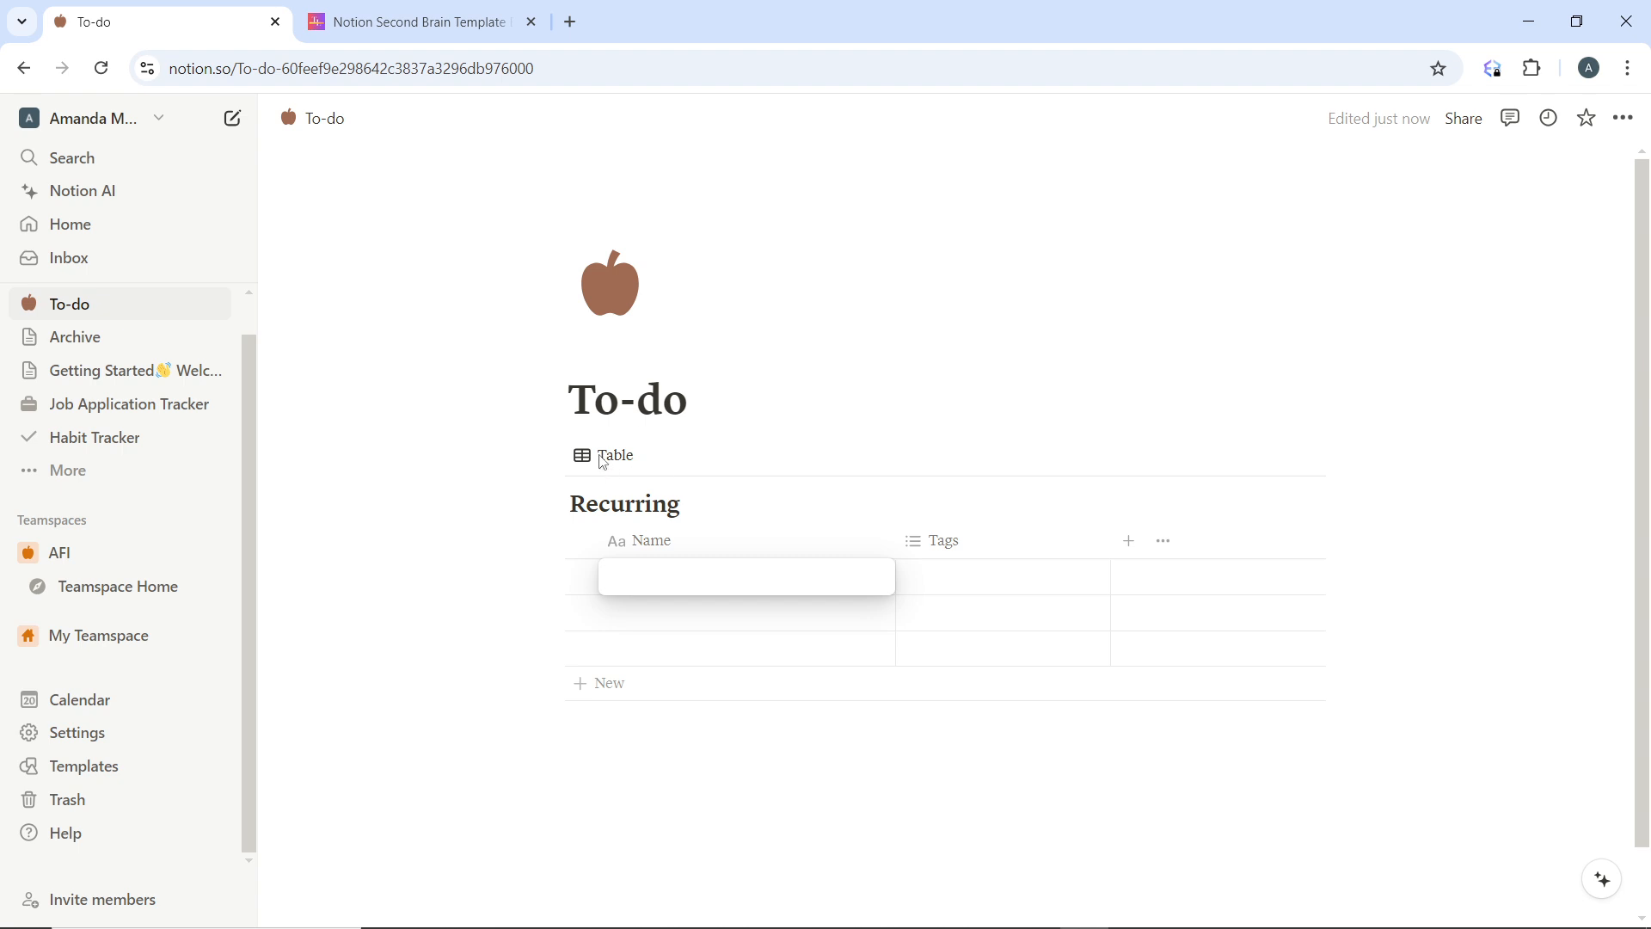
{"action": "key", "text": "Escape"}
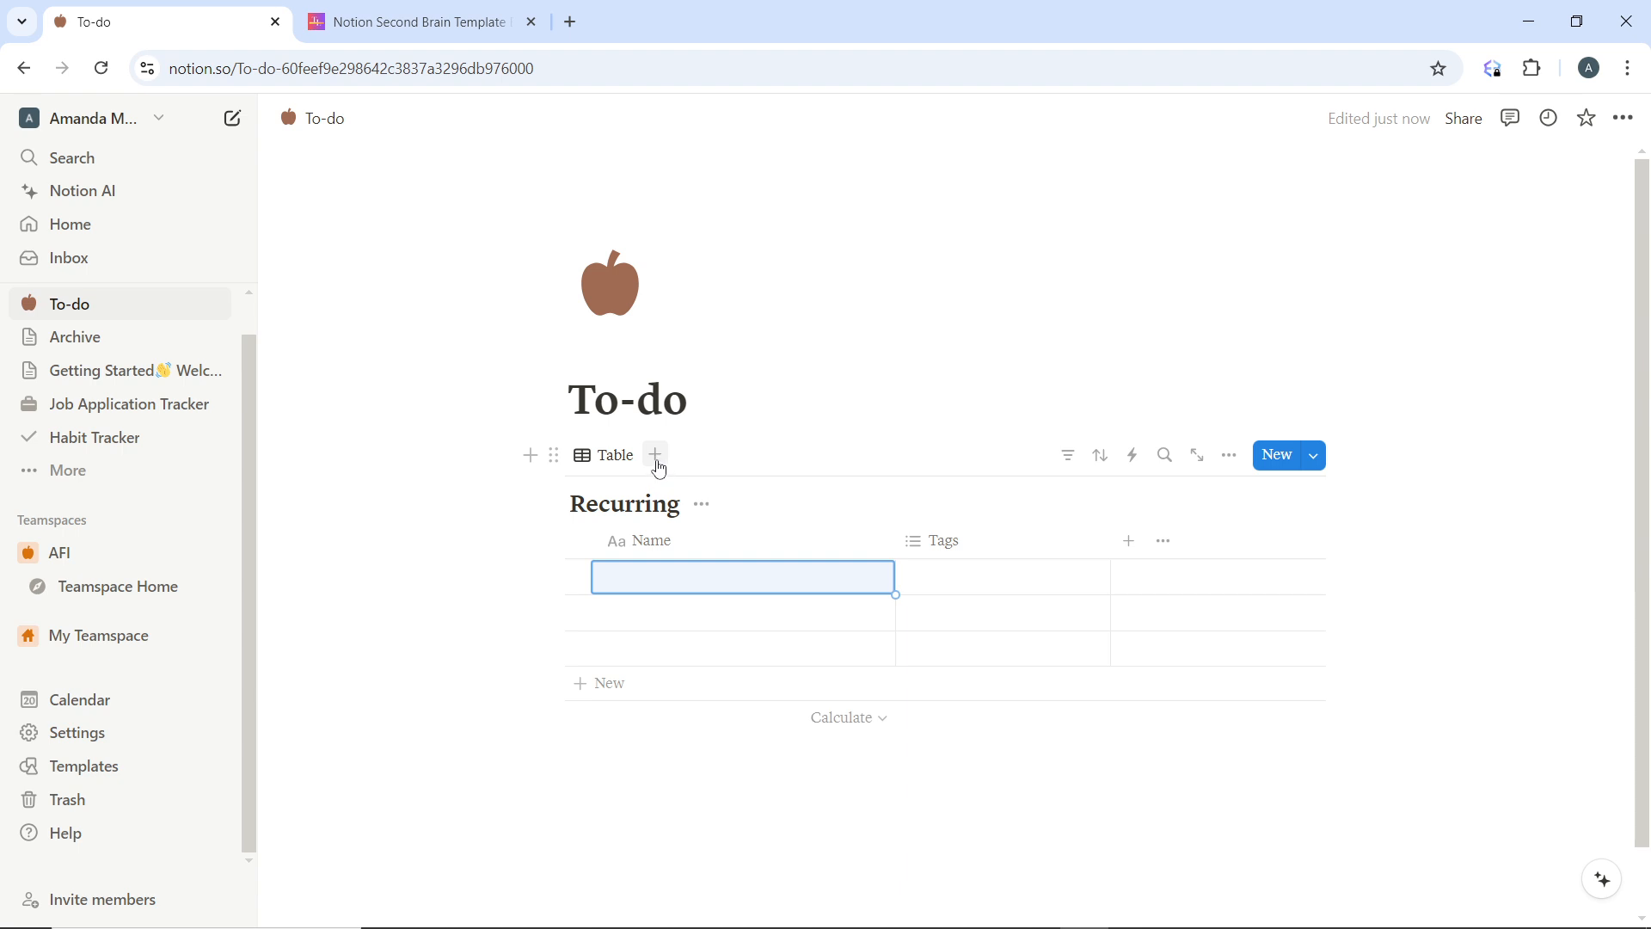
{"action": "left_click", "coordinate": [658, 459]}
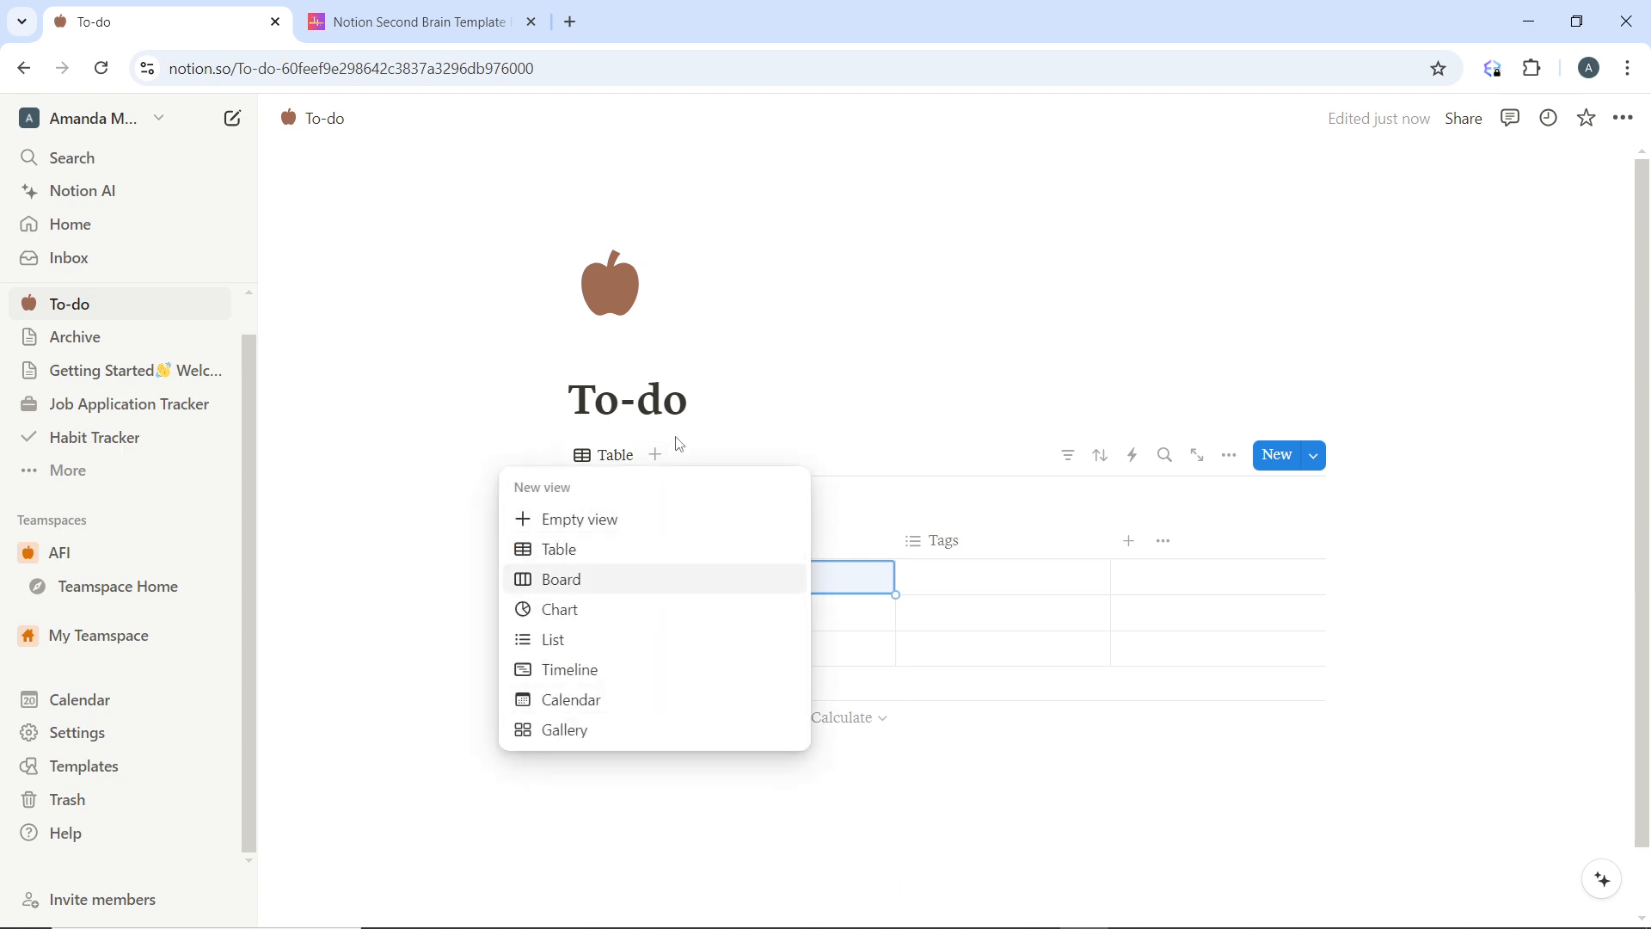
{"action": "left_click", "coordinate": [806, 398]}
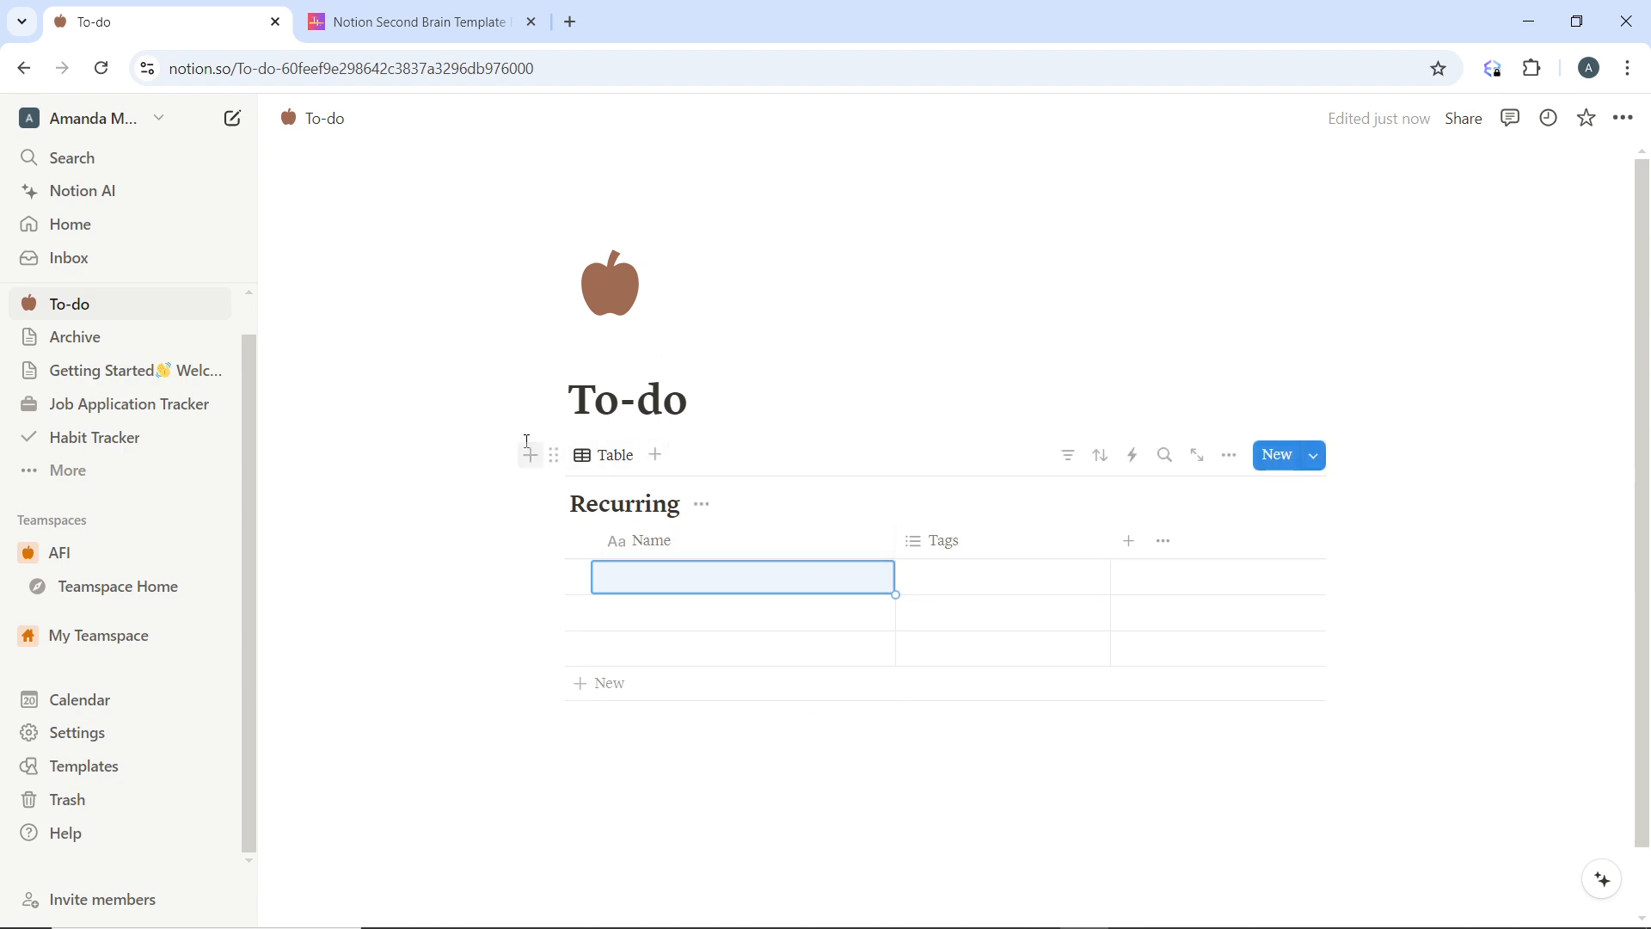
- Enter "Prayers" as the name of the first row in the Recurring database
{"action": "left_click", "coordinate": [650, 574]}
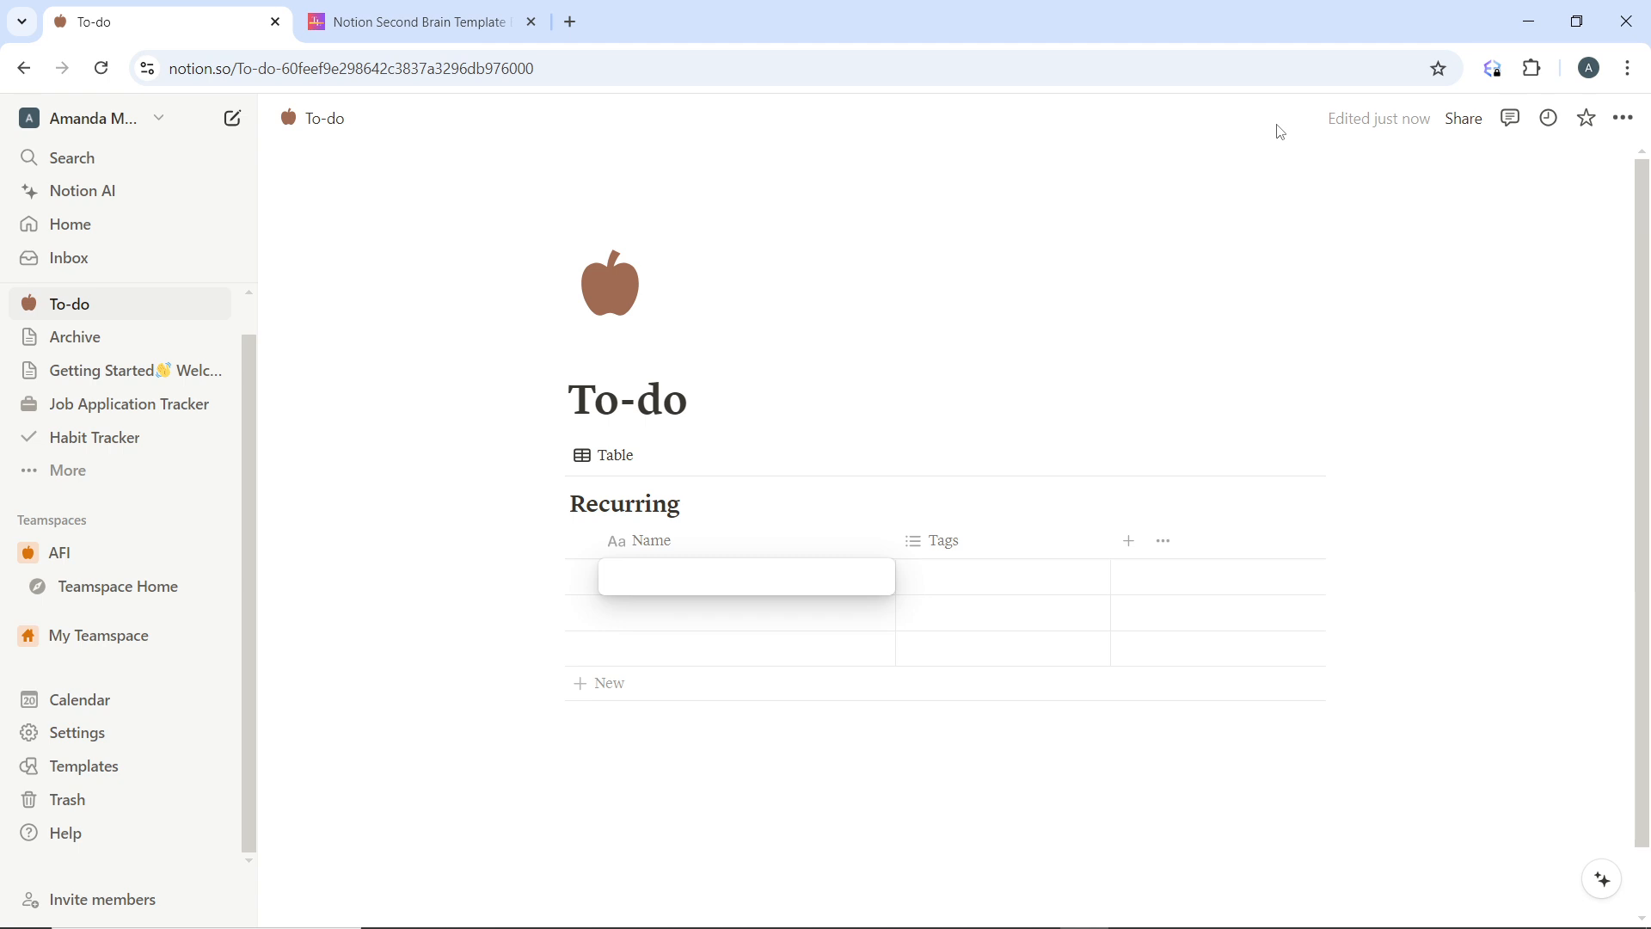
{"action": "type", "text": "P"}
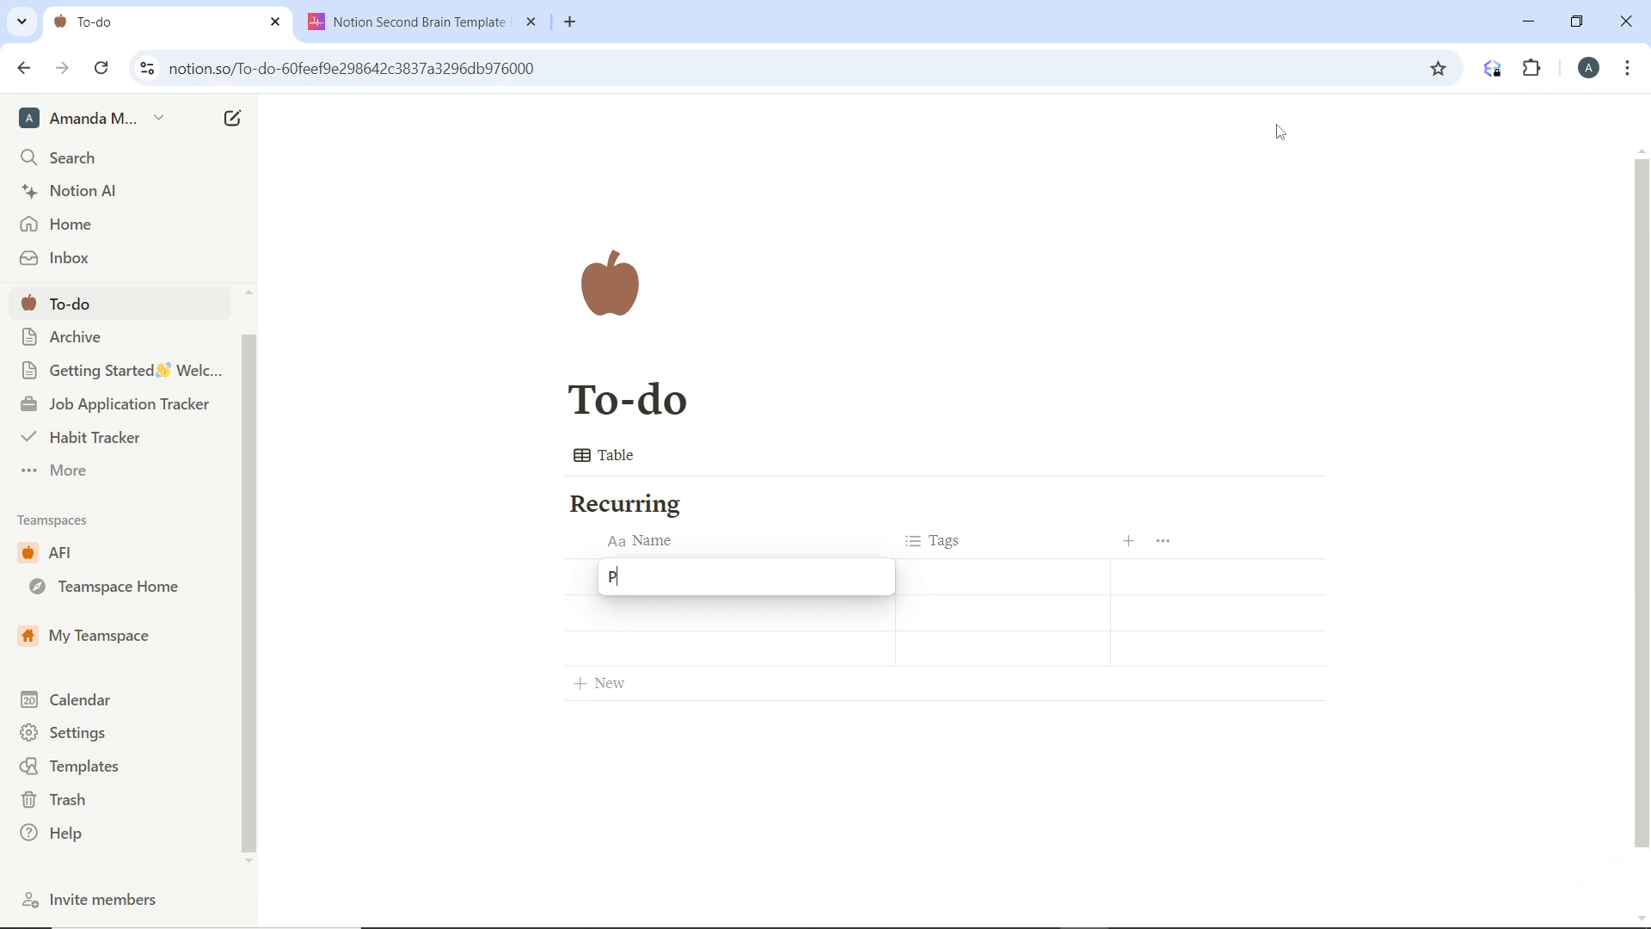
{"action": "type", "text": "rayers"}
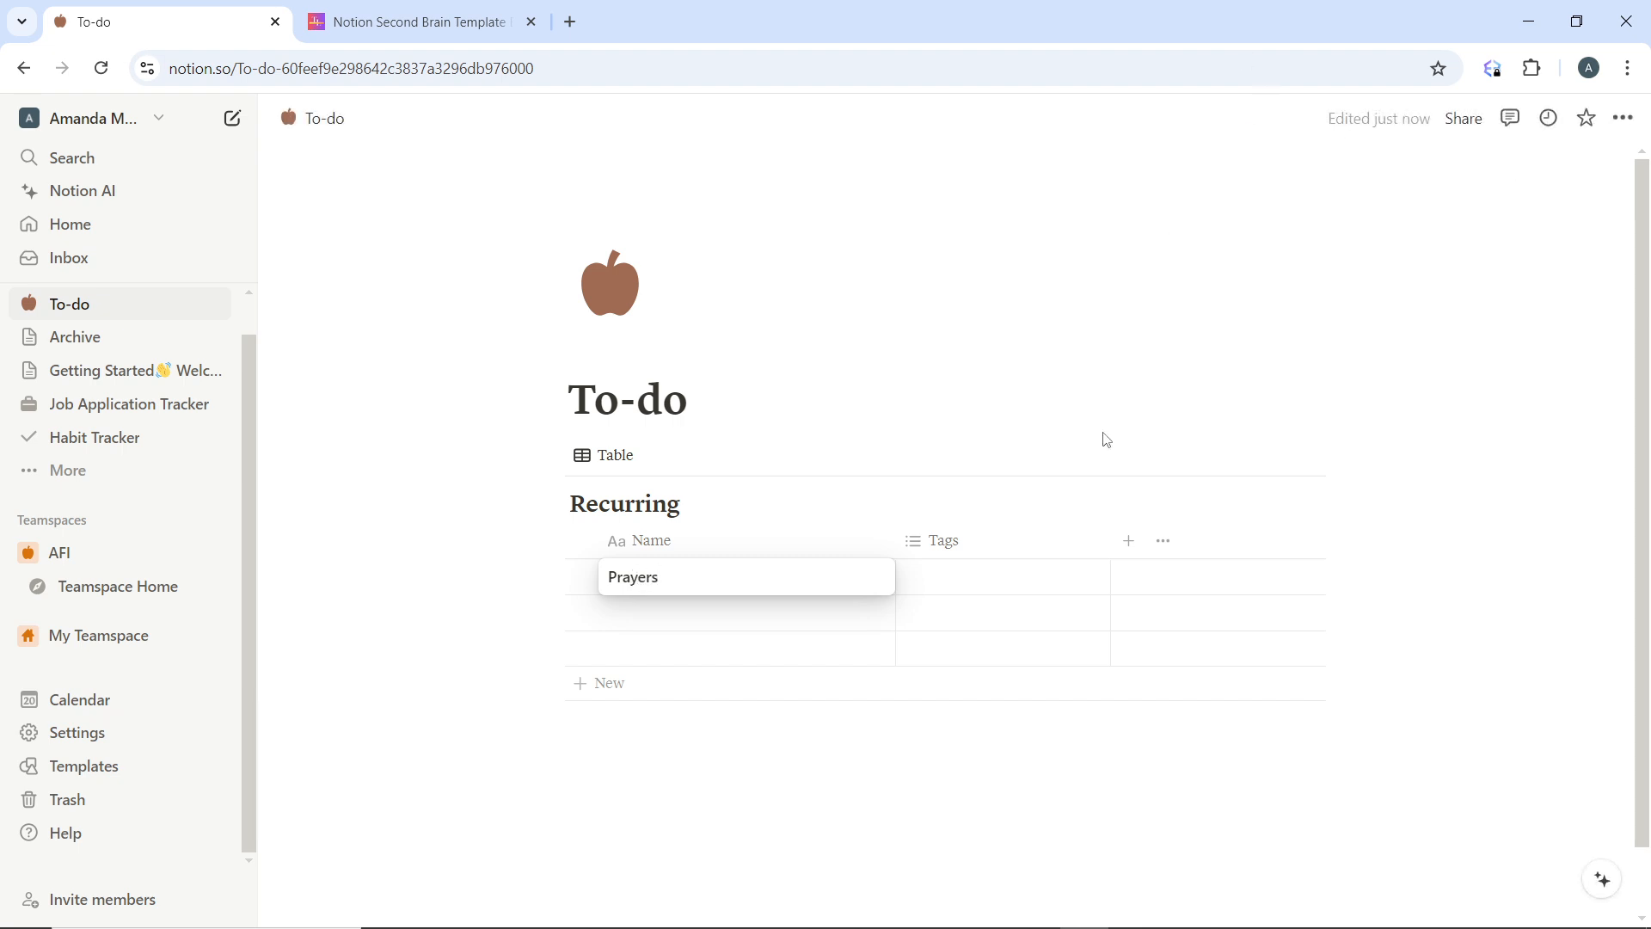
{"action": "key", "text": "Escape"}
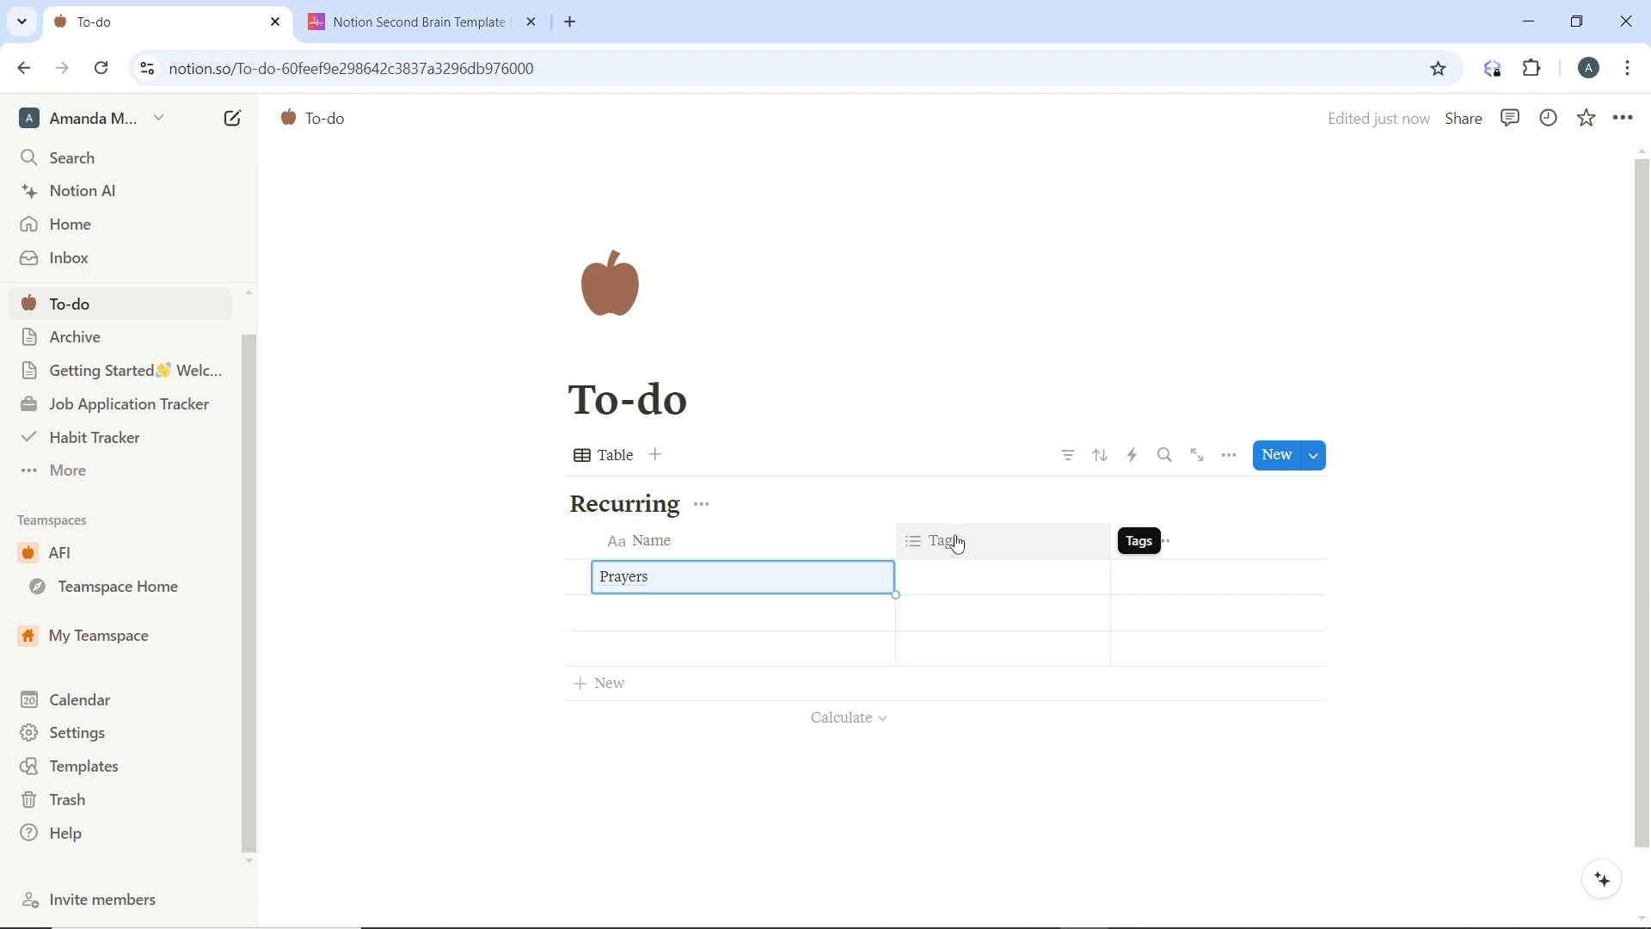
- Rename the Tags property of the Recurring database to "Due Date"
{"action": "left_click", "coordinate": [1004, 553]}
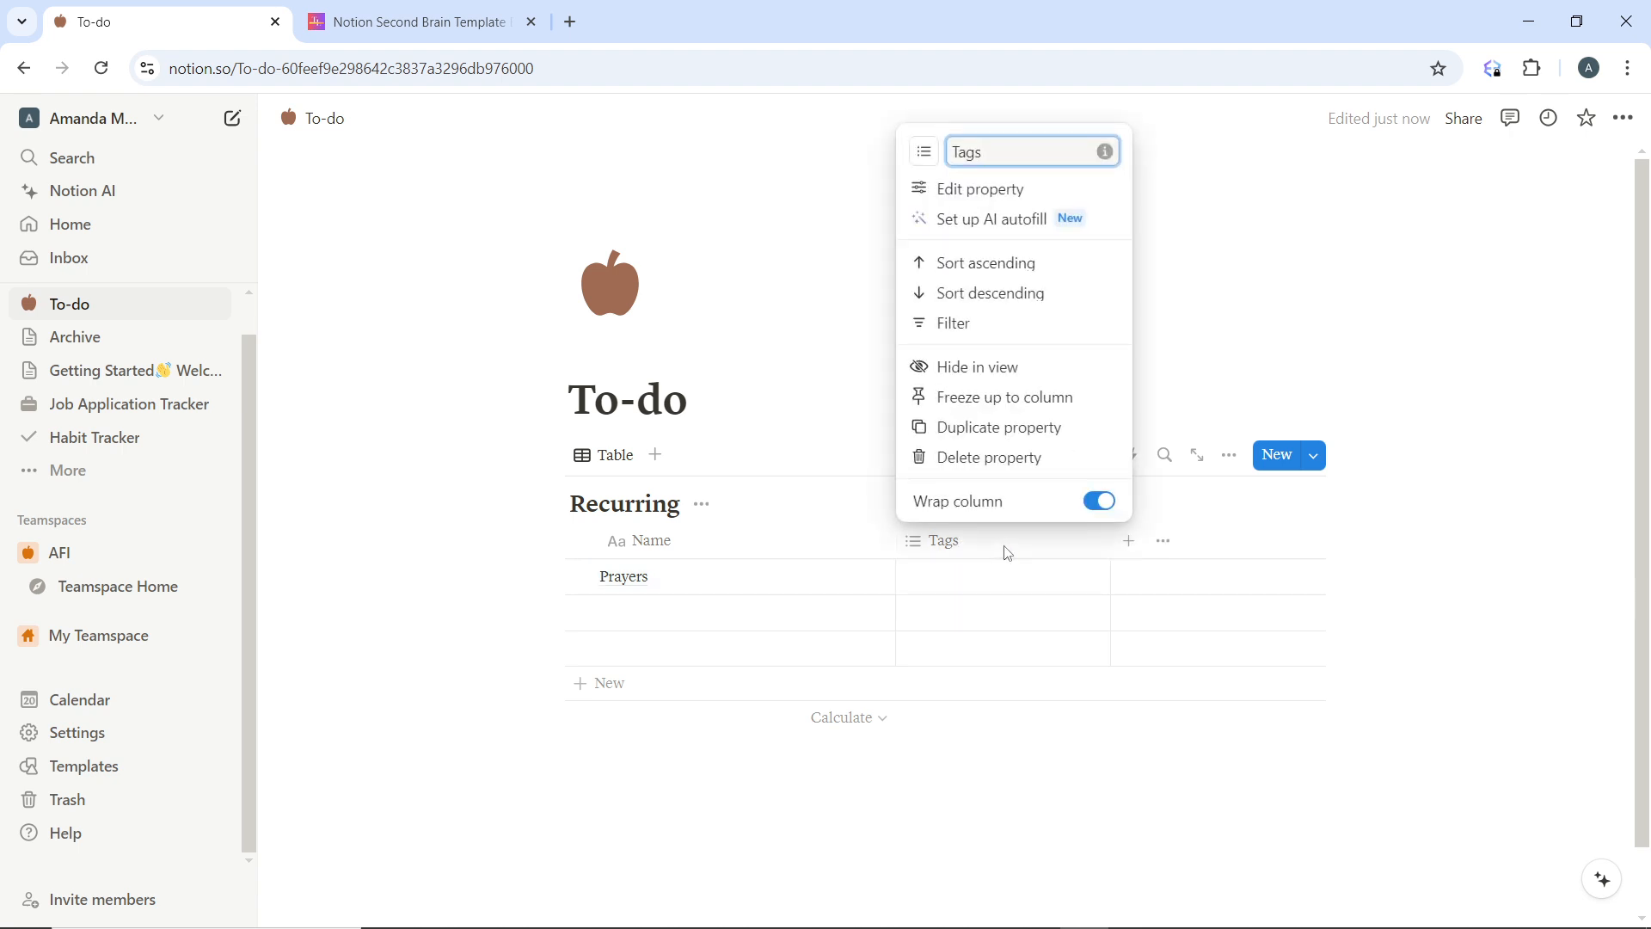
{"action": "left_click", "coordinate": [974, 550]}
{"action": "left_click", "coordinate": [969, 549]}
{"action": "left_click", "coordinate": [989, 198]}
{"action": "left_click", "coordinate": [1419, 547]}
{"action": "key", "text": "BackSpace"}
{"action": "key", "text": "BackSpace"}
{"action": "key", "text": "BackSpace"}
{"action": "key", "text": "BackSpace"}
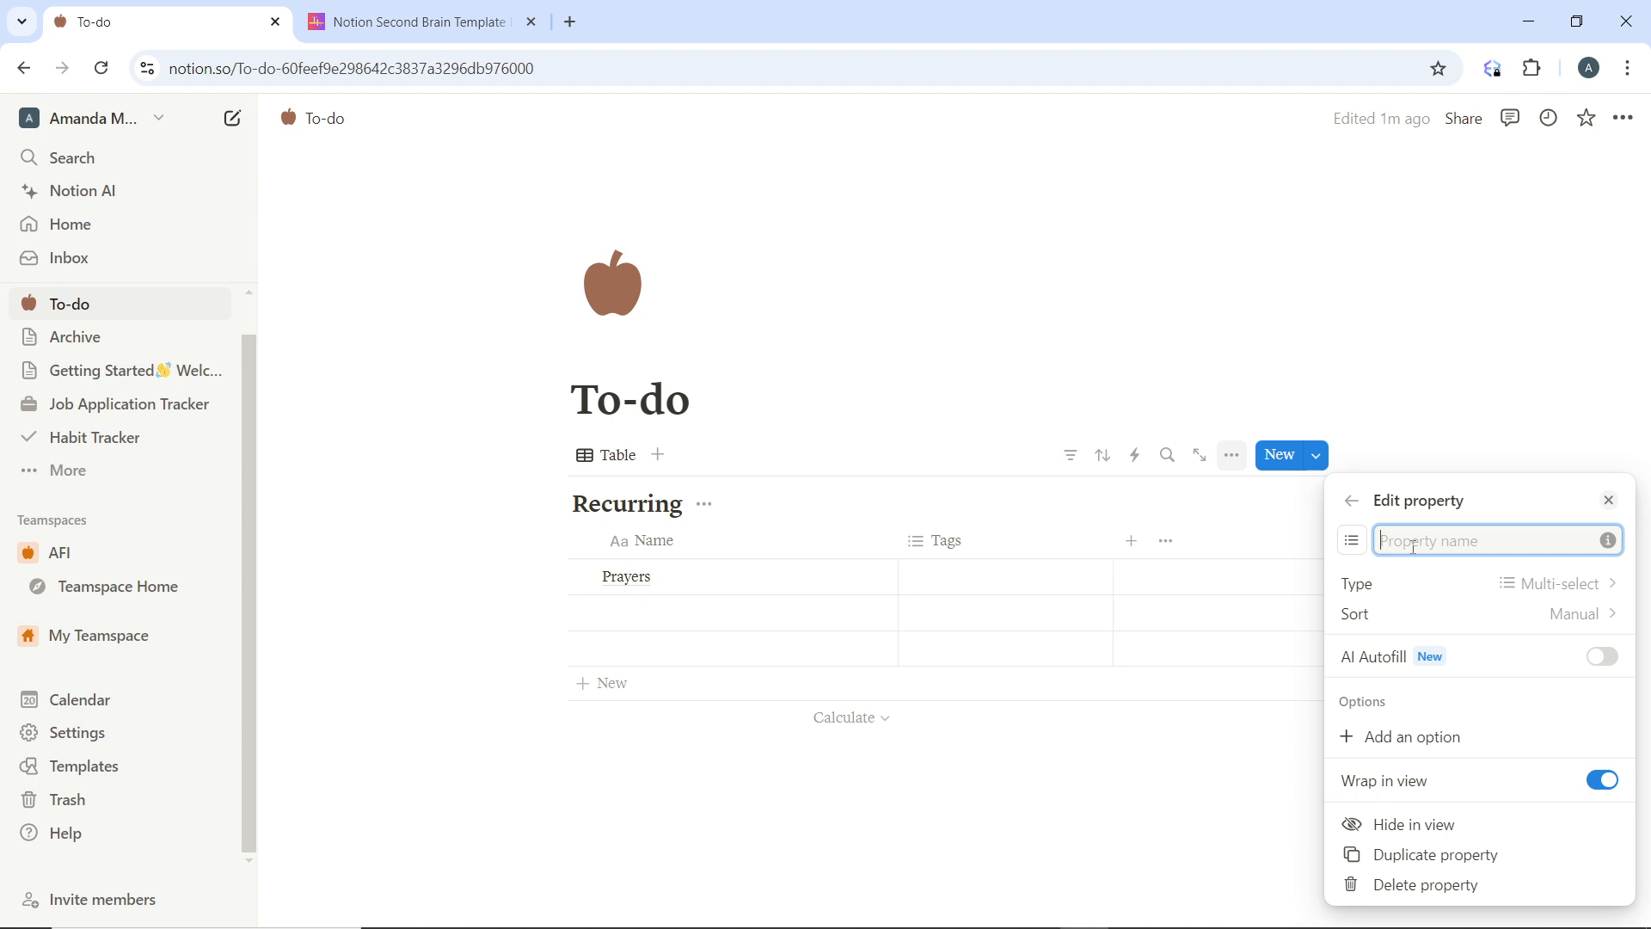
{"action": "type", "text": "D"}
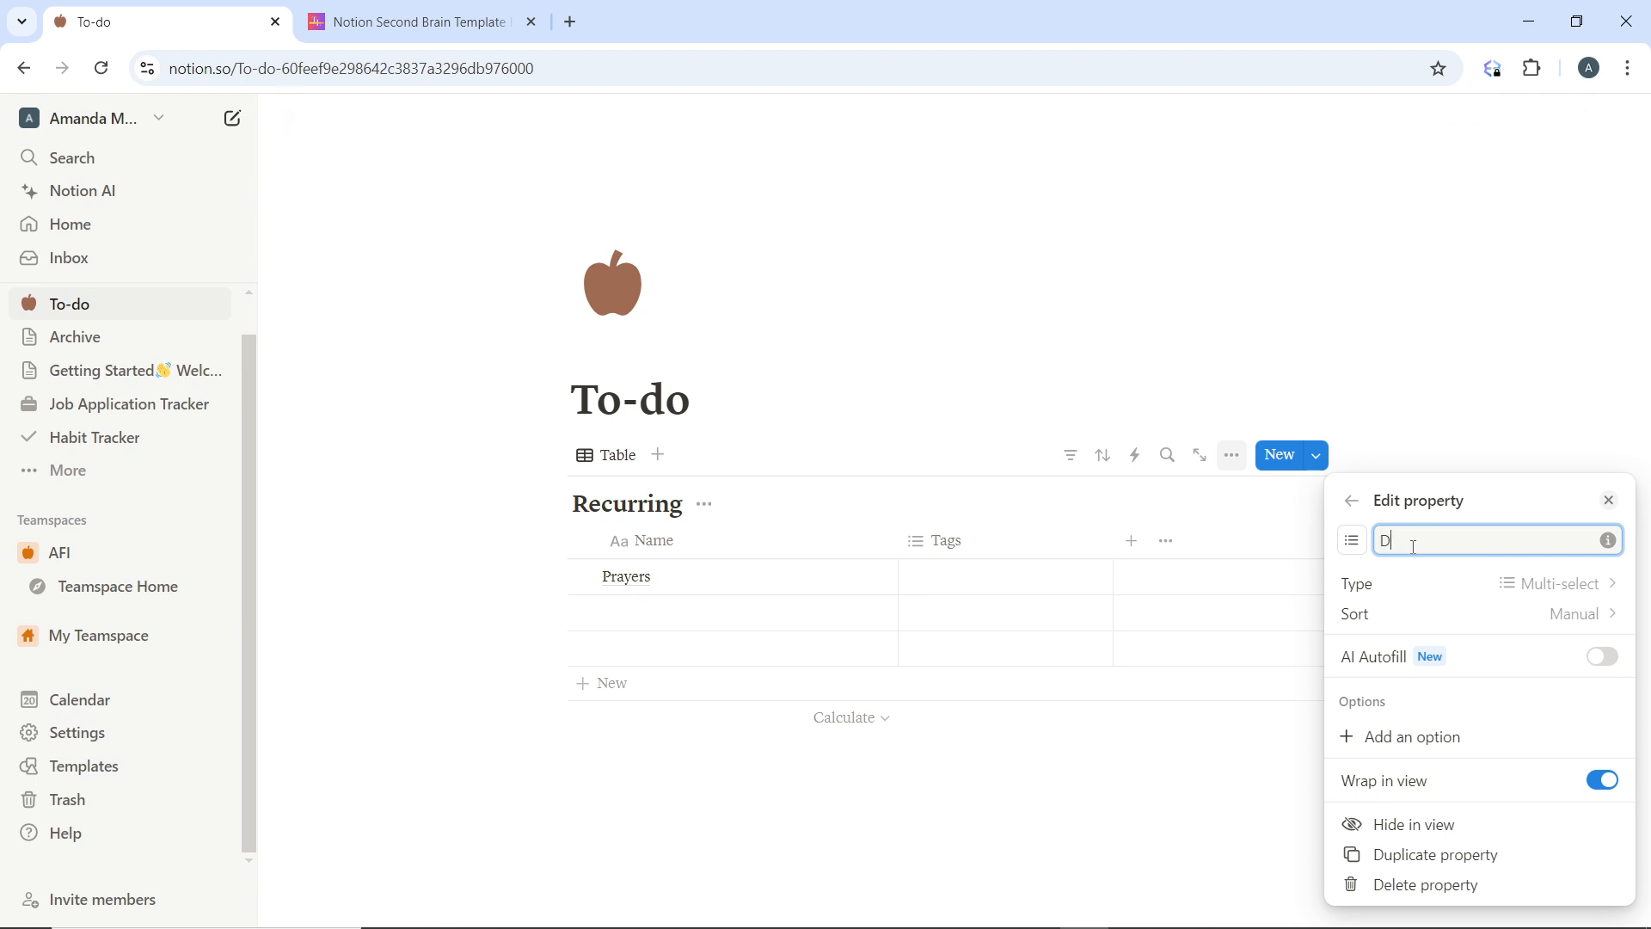
{"action": "type", "text": "ue Date"}
- Change the Due Date property's type to Date and close the property settings
{"action": "left_click", "coordinate": [1523, 585]}
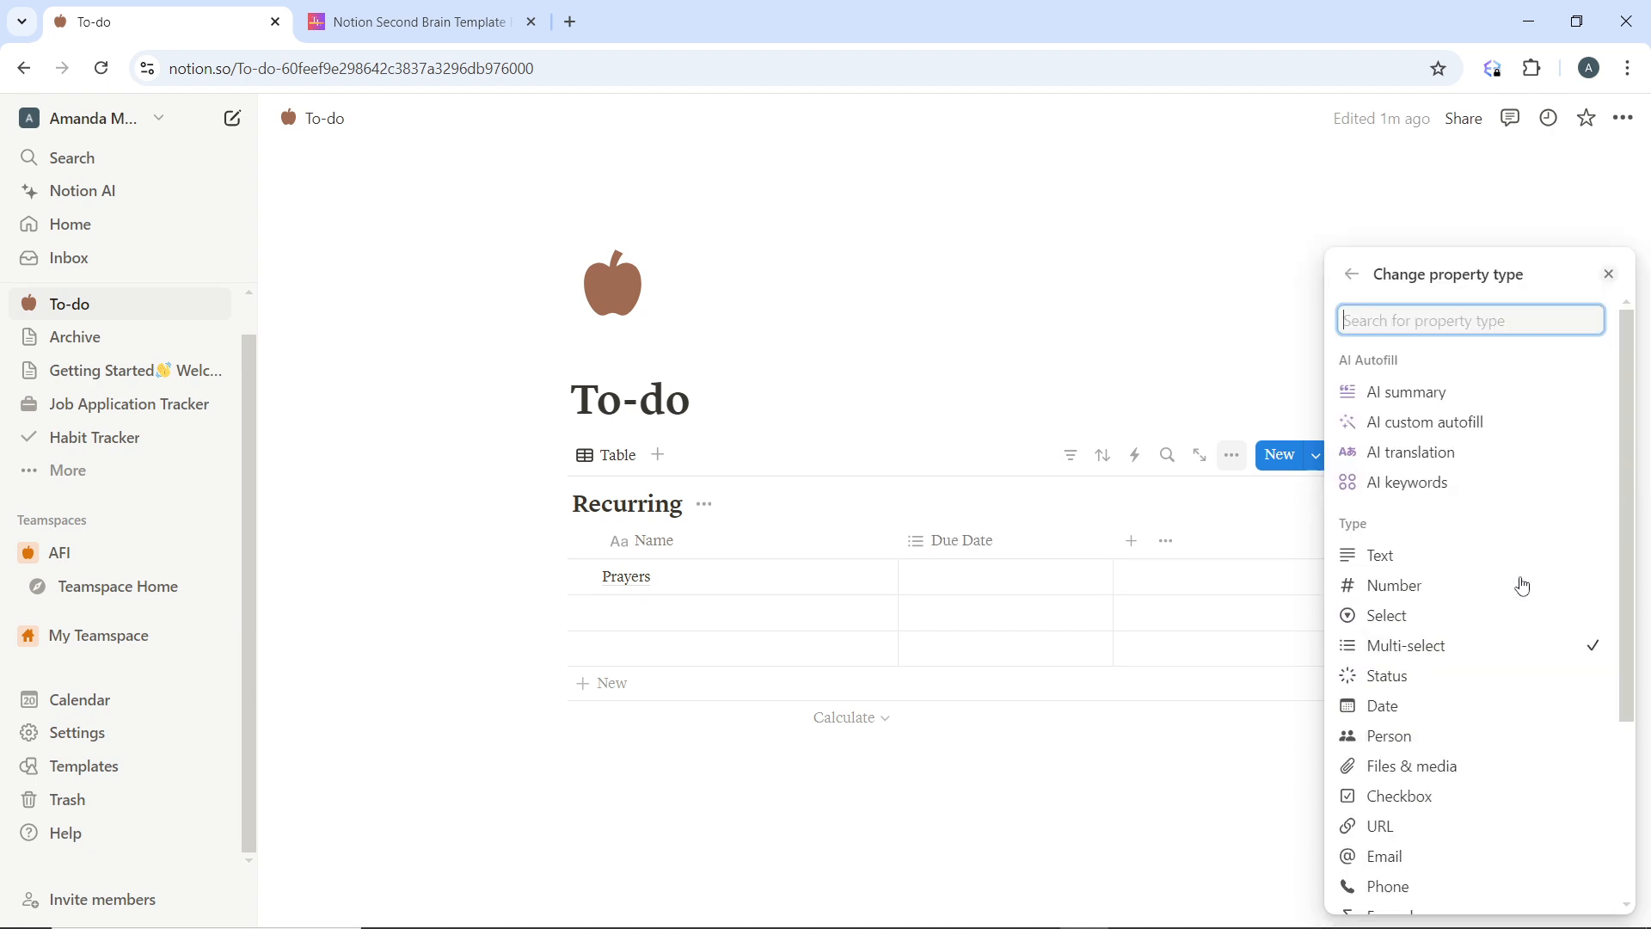
{"action": "left_click", "coordinate": [1424, 718]}
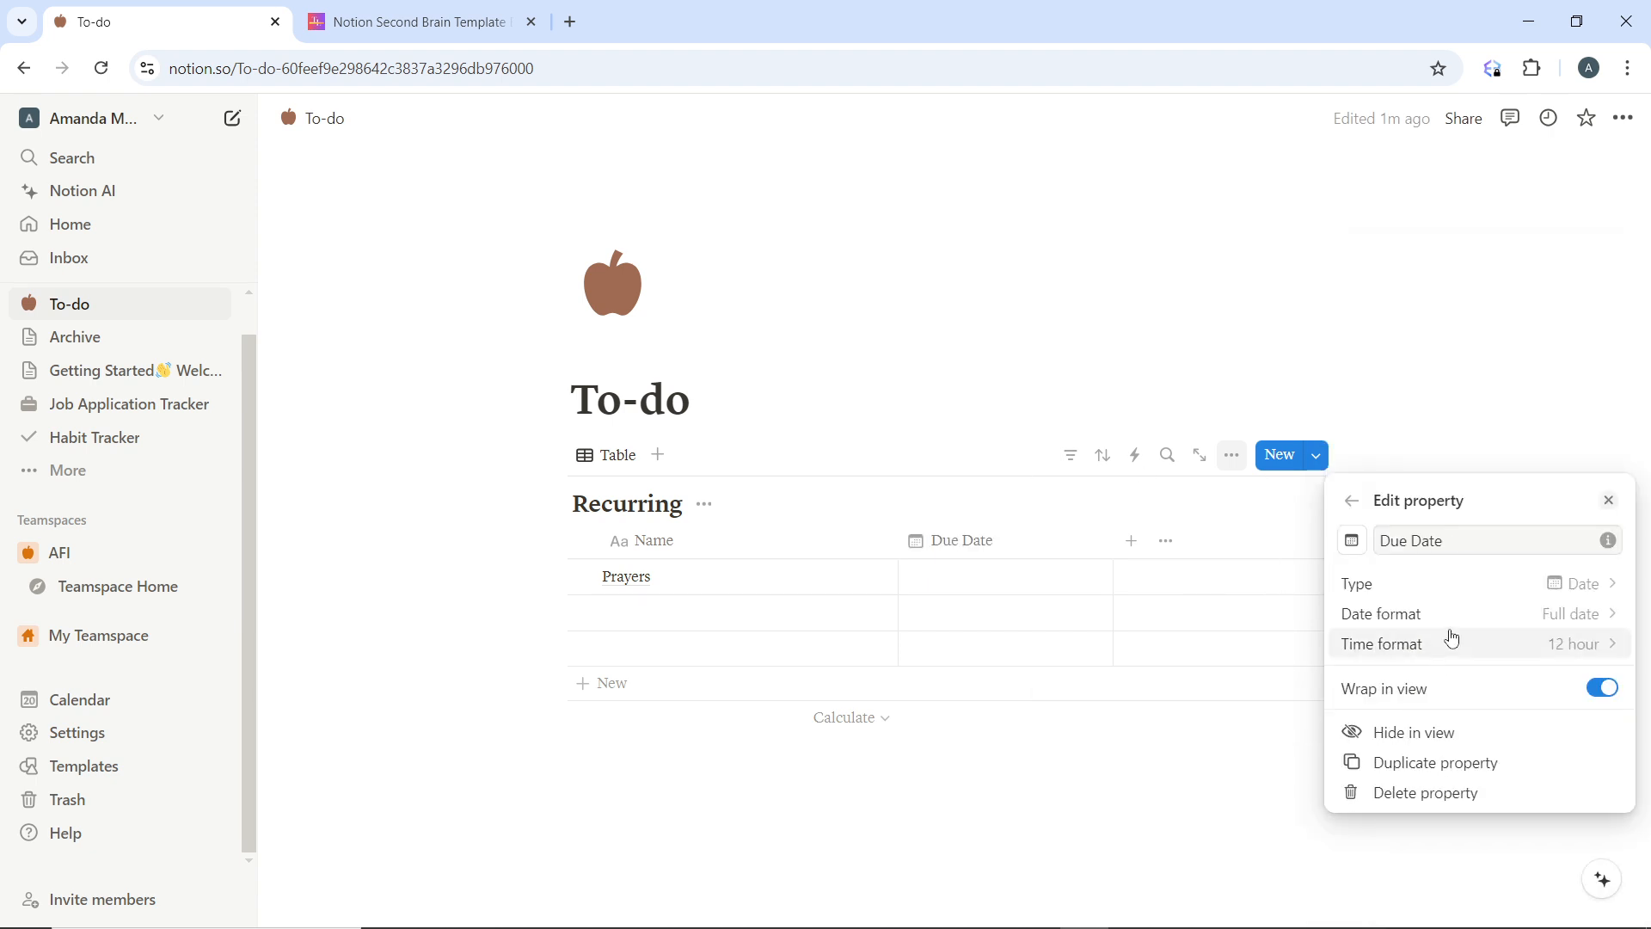
{"action": "left_click", "coordinate": [1497, 397]}
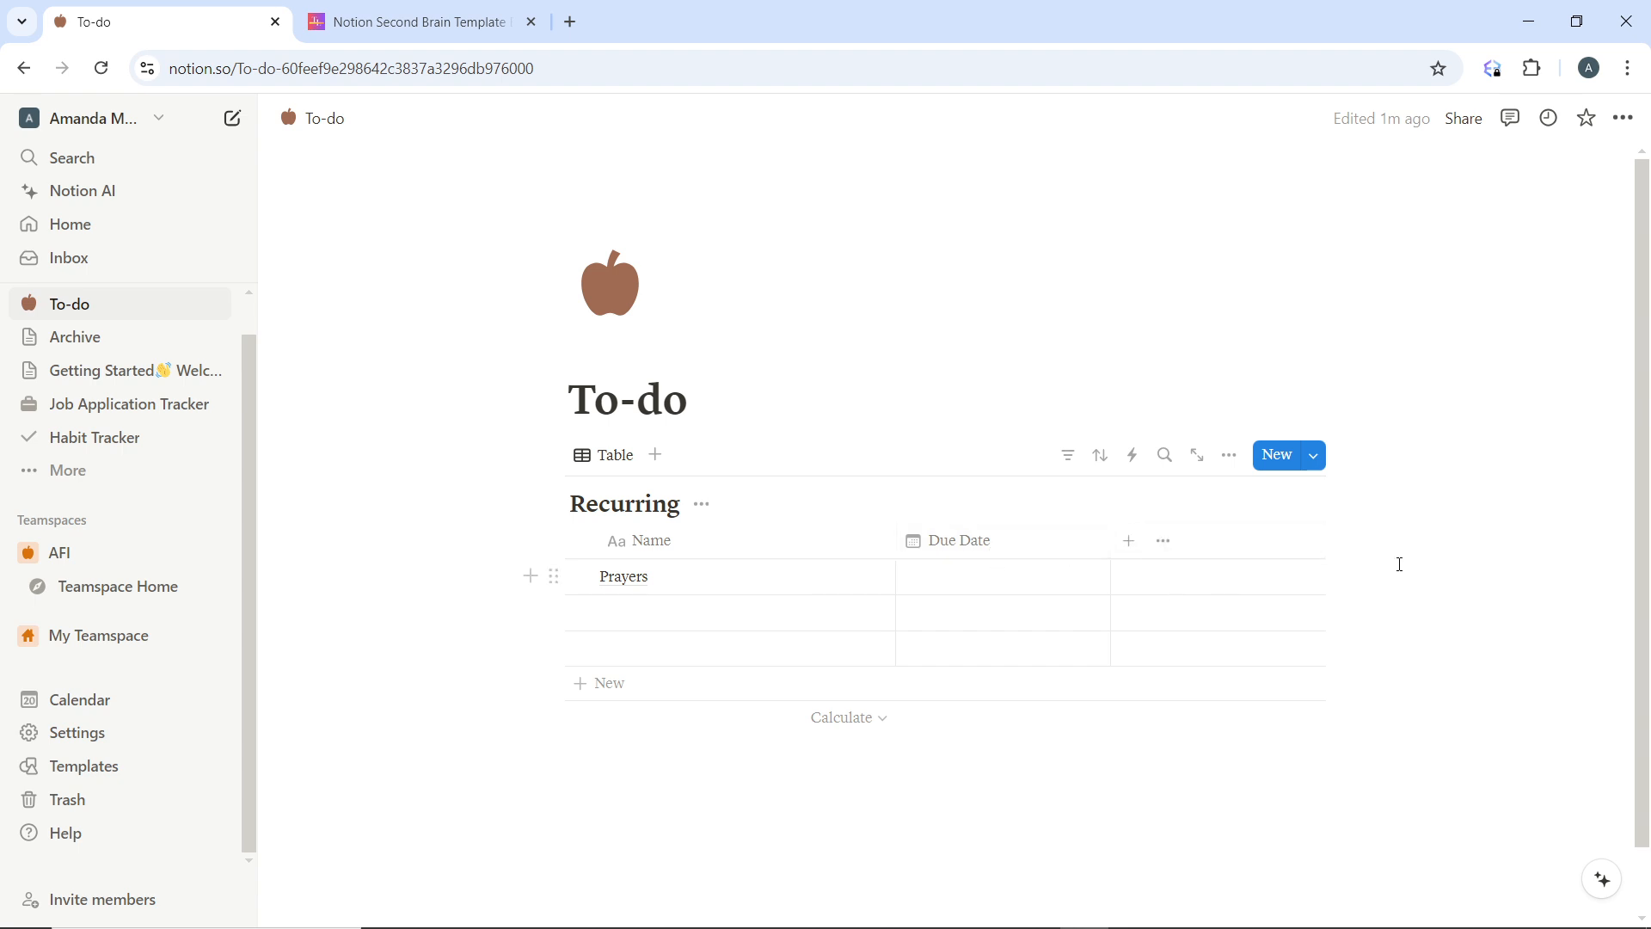
- Add a multi-select property named "Recurrence" to the Recurring database
{"action": "left_click", "coordinate": [1130, 544]}
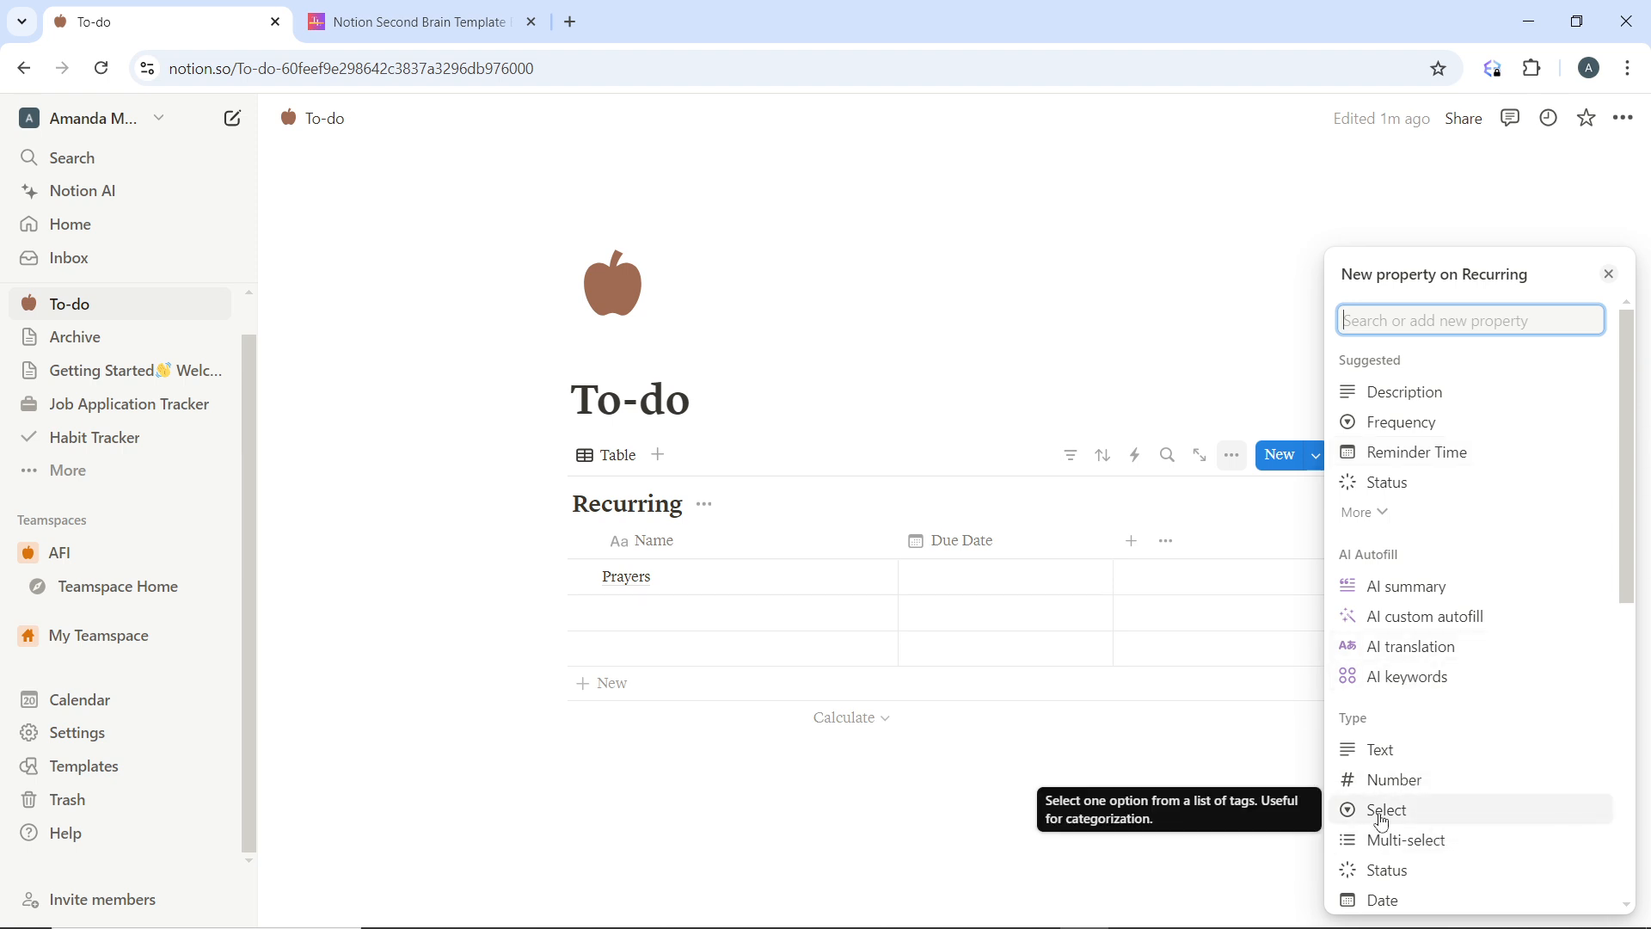
{"action": "left_click", "coordinate": [1432, 847]}
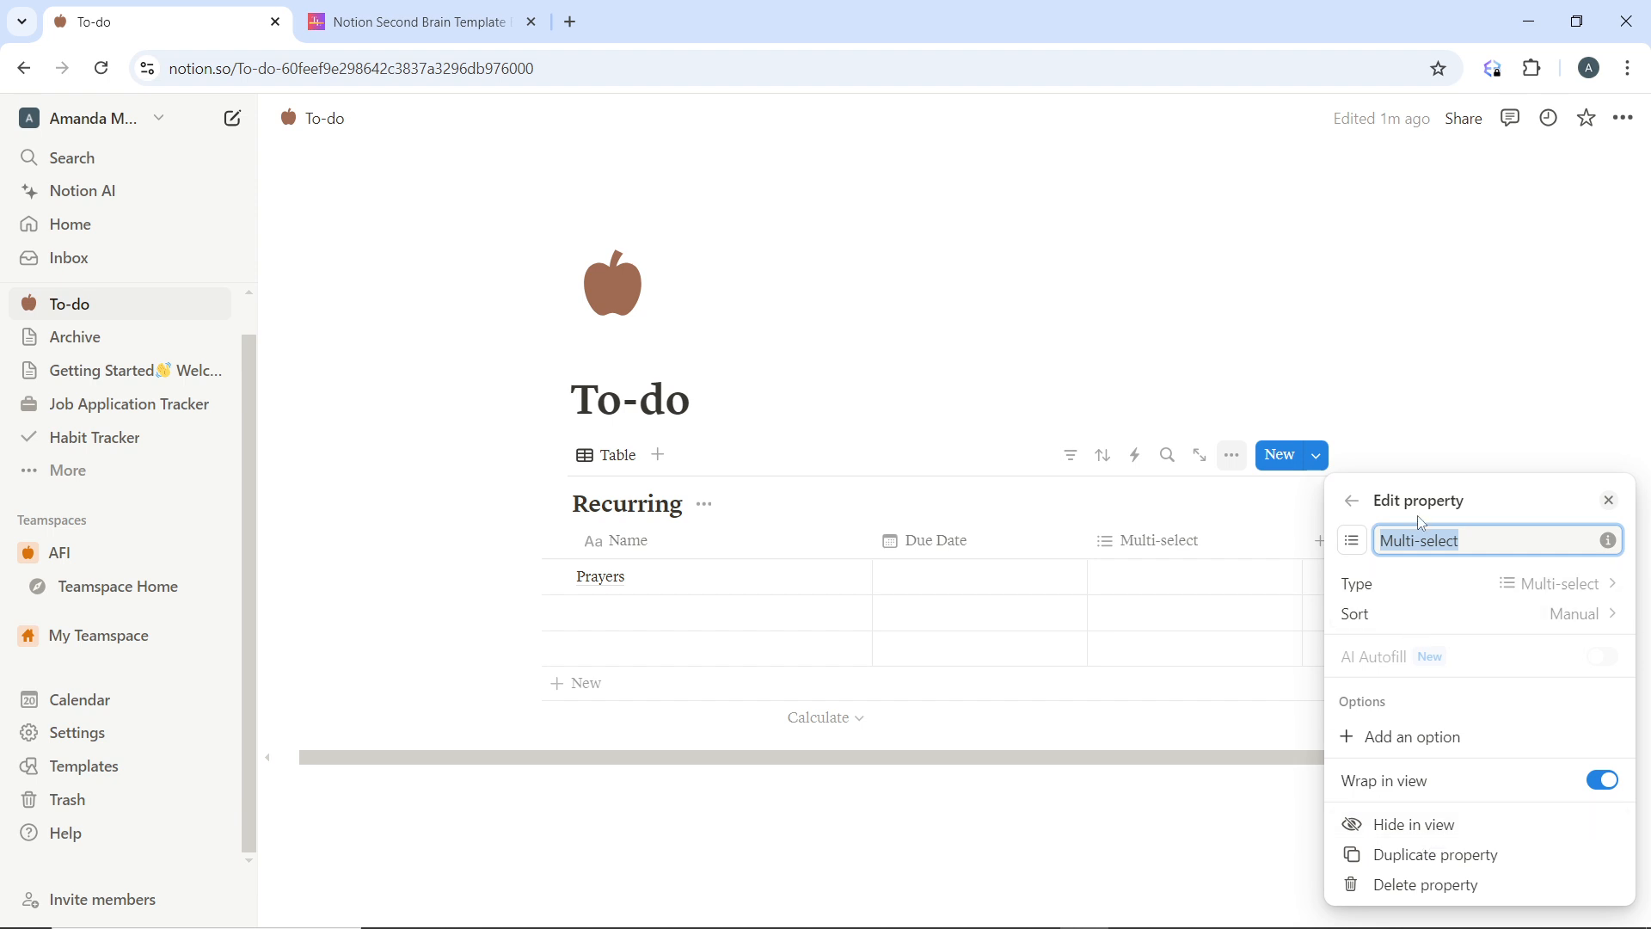
{"action": "type", "text": "R"}
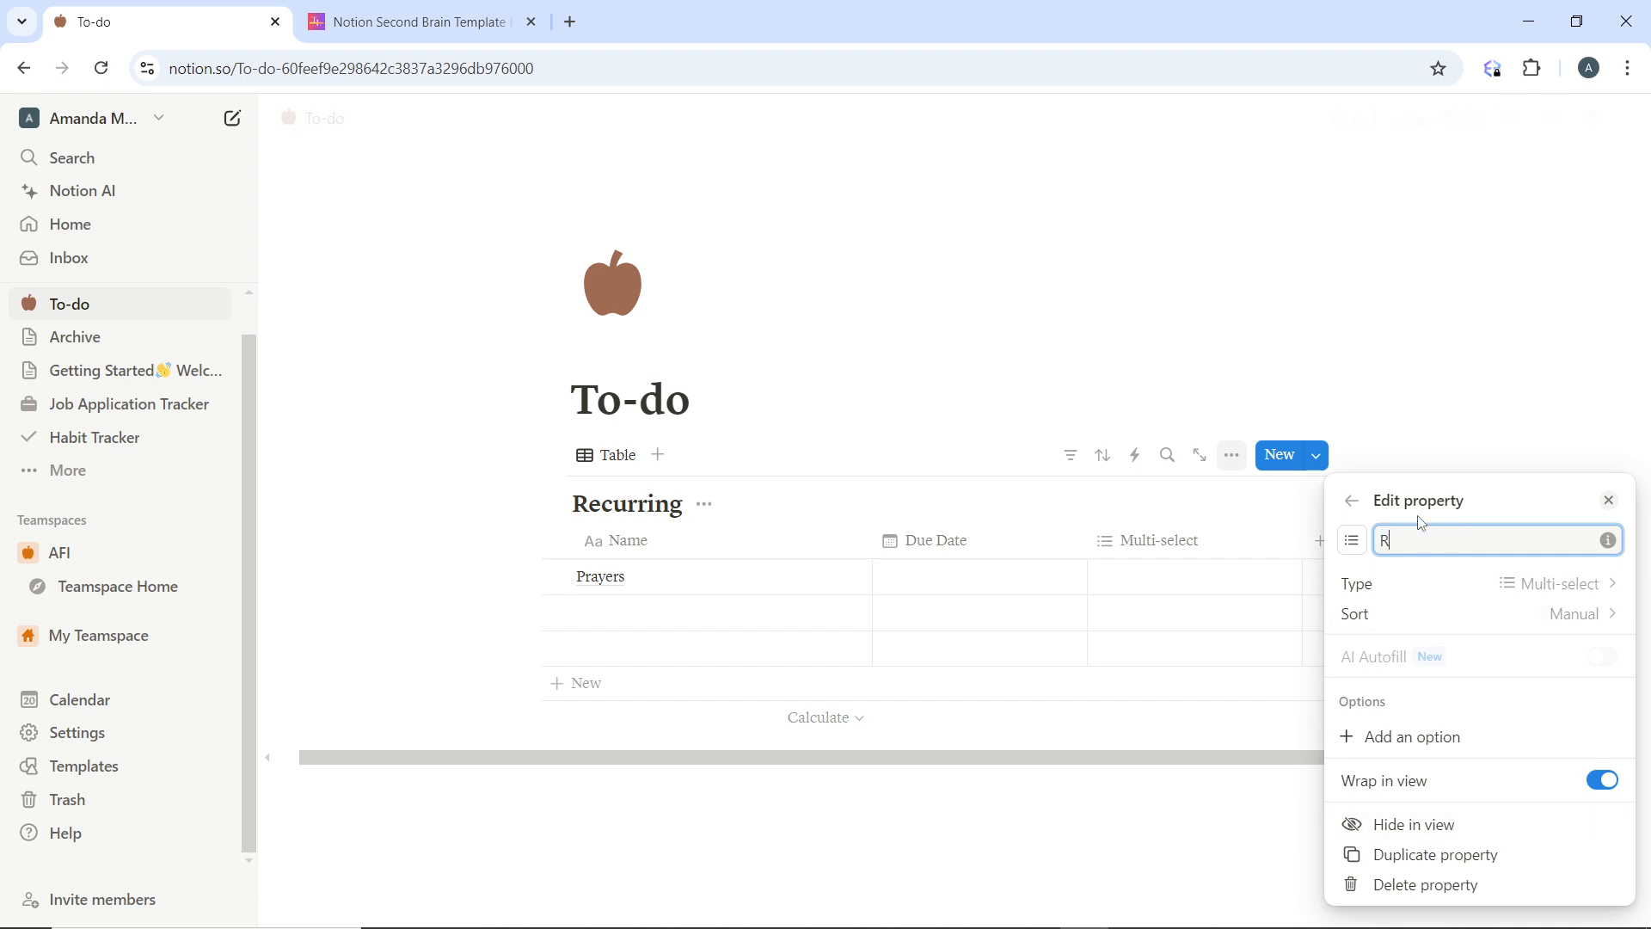
{"action": "type", "text": "ecurrence"}
- Add the options daily, monthly and weekly to the Recurrence property and close its settings
{"action": "left_click", "coordinate": [1457, 745]}
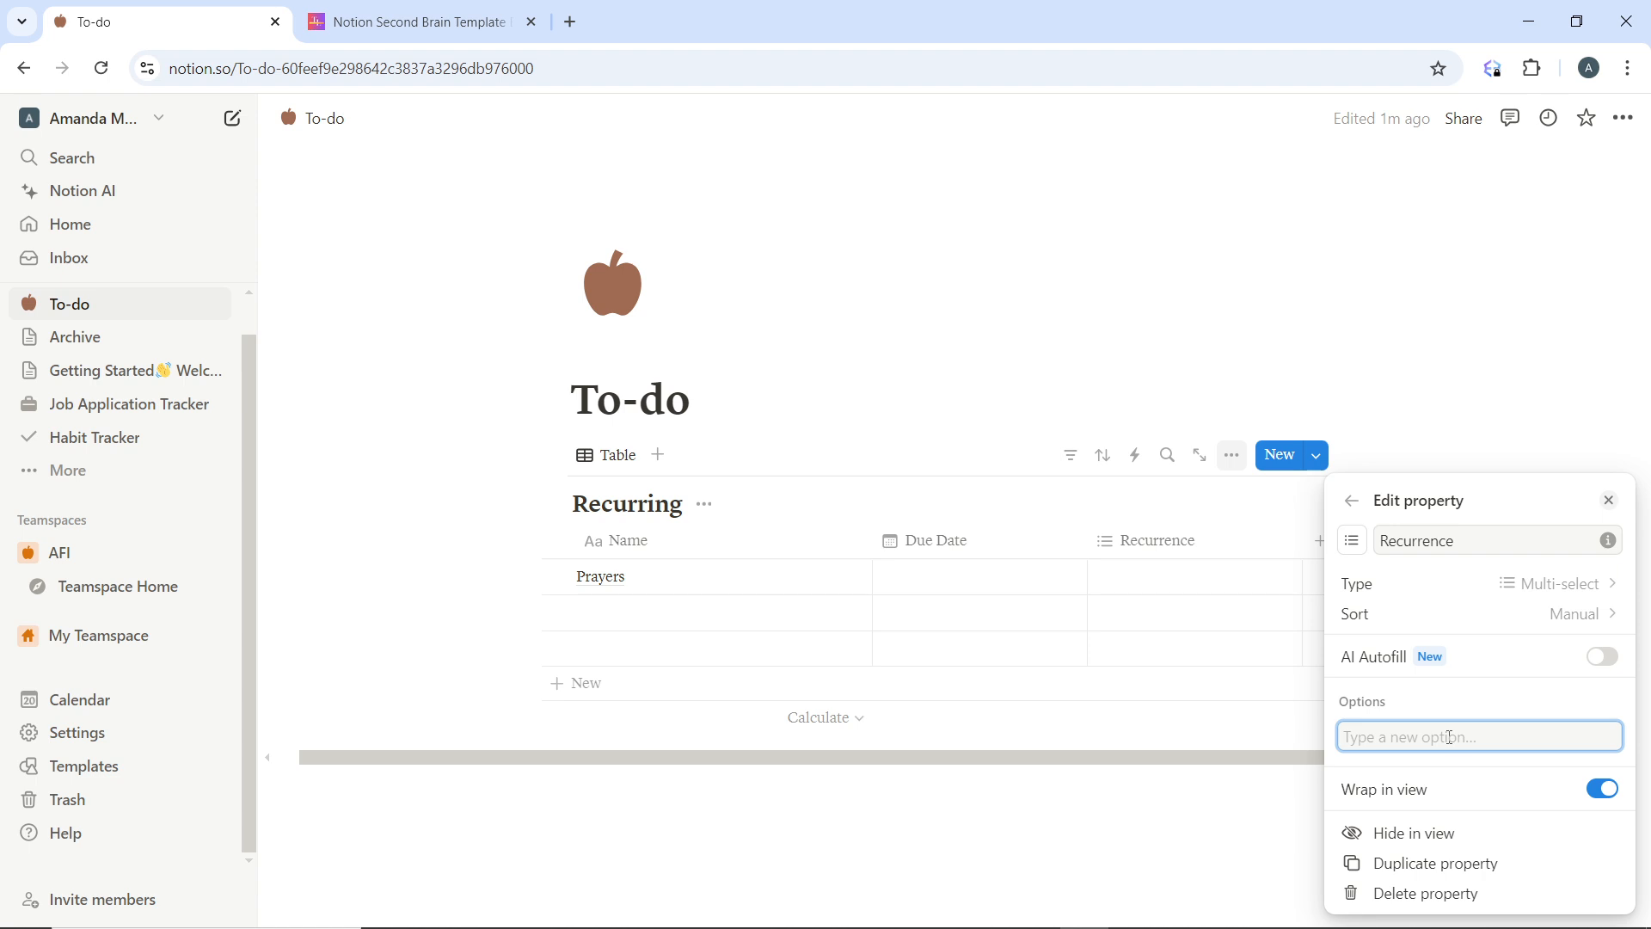
{"action": "type", "text": "daily"}
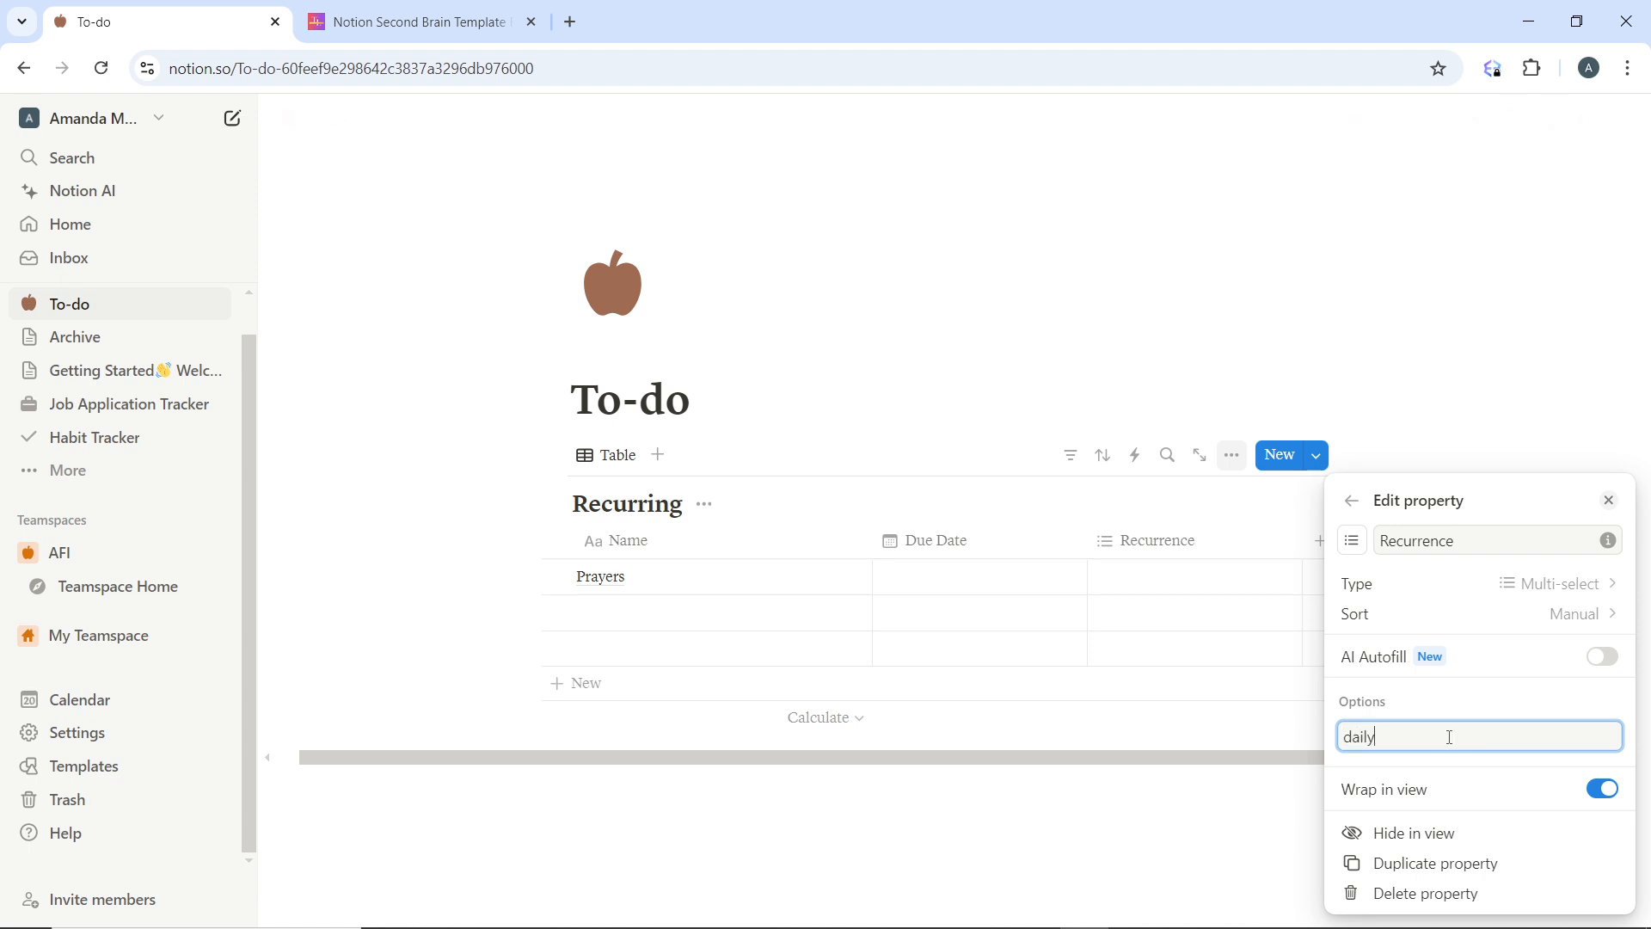
{"action": "key", "text": "Return"}
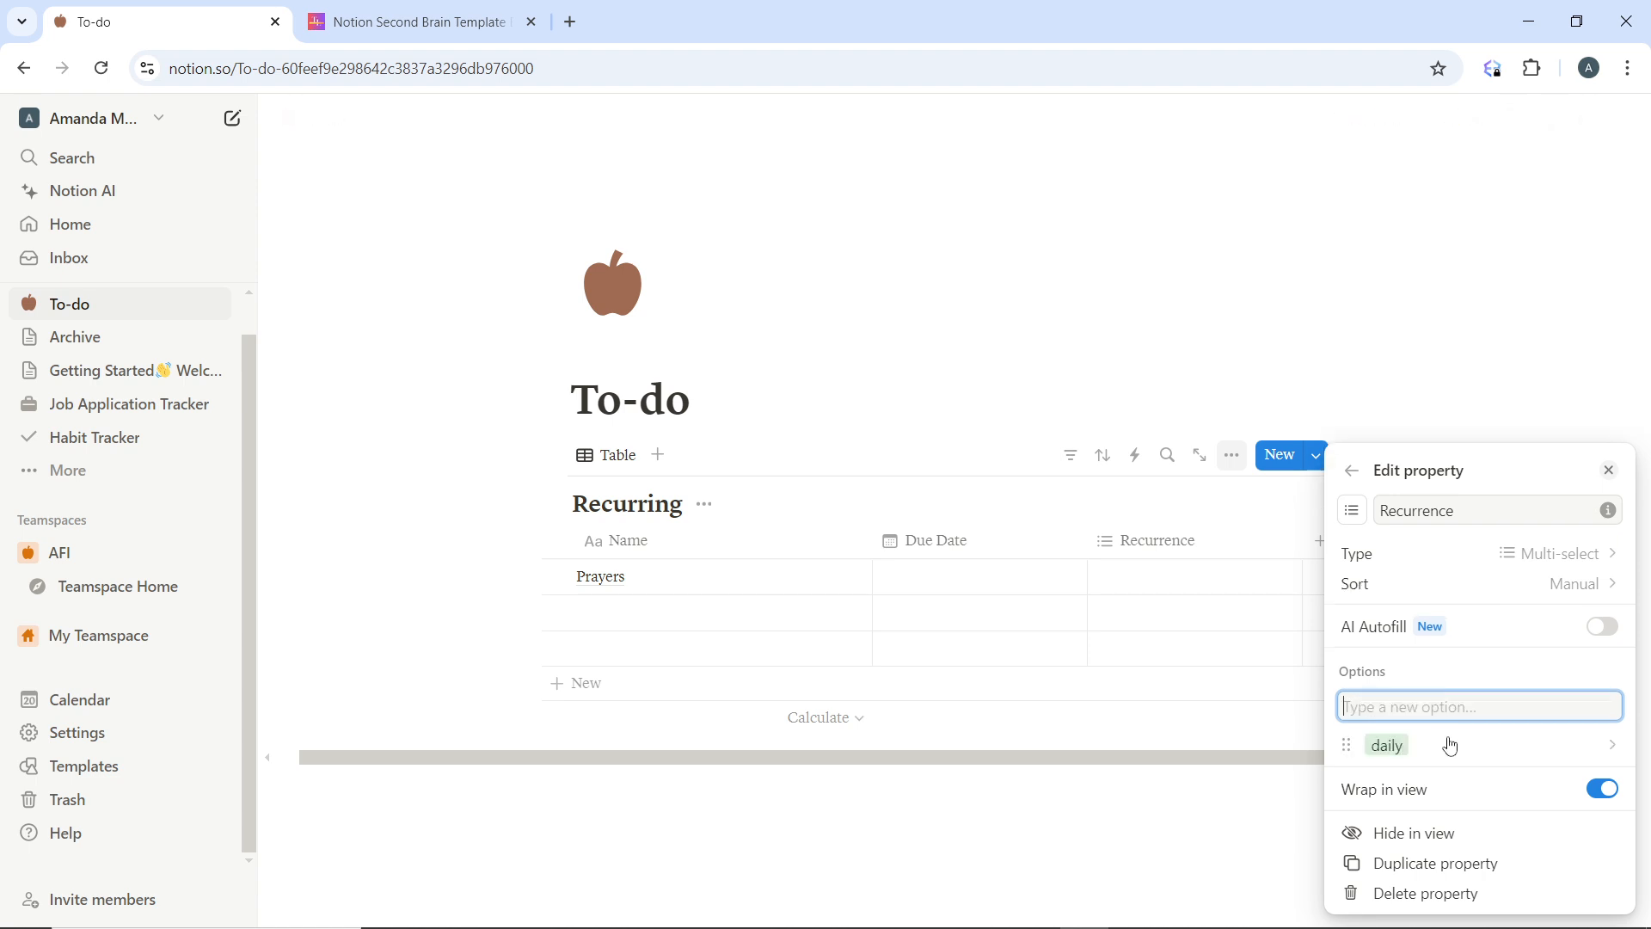
{"action": "type", "text": "monthly"}
{"action": "key", "text": "Return"}
{"action": "type", "text": "weekly"}
{"action": "key", "text": "Return"}
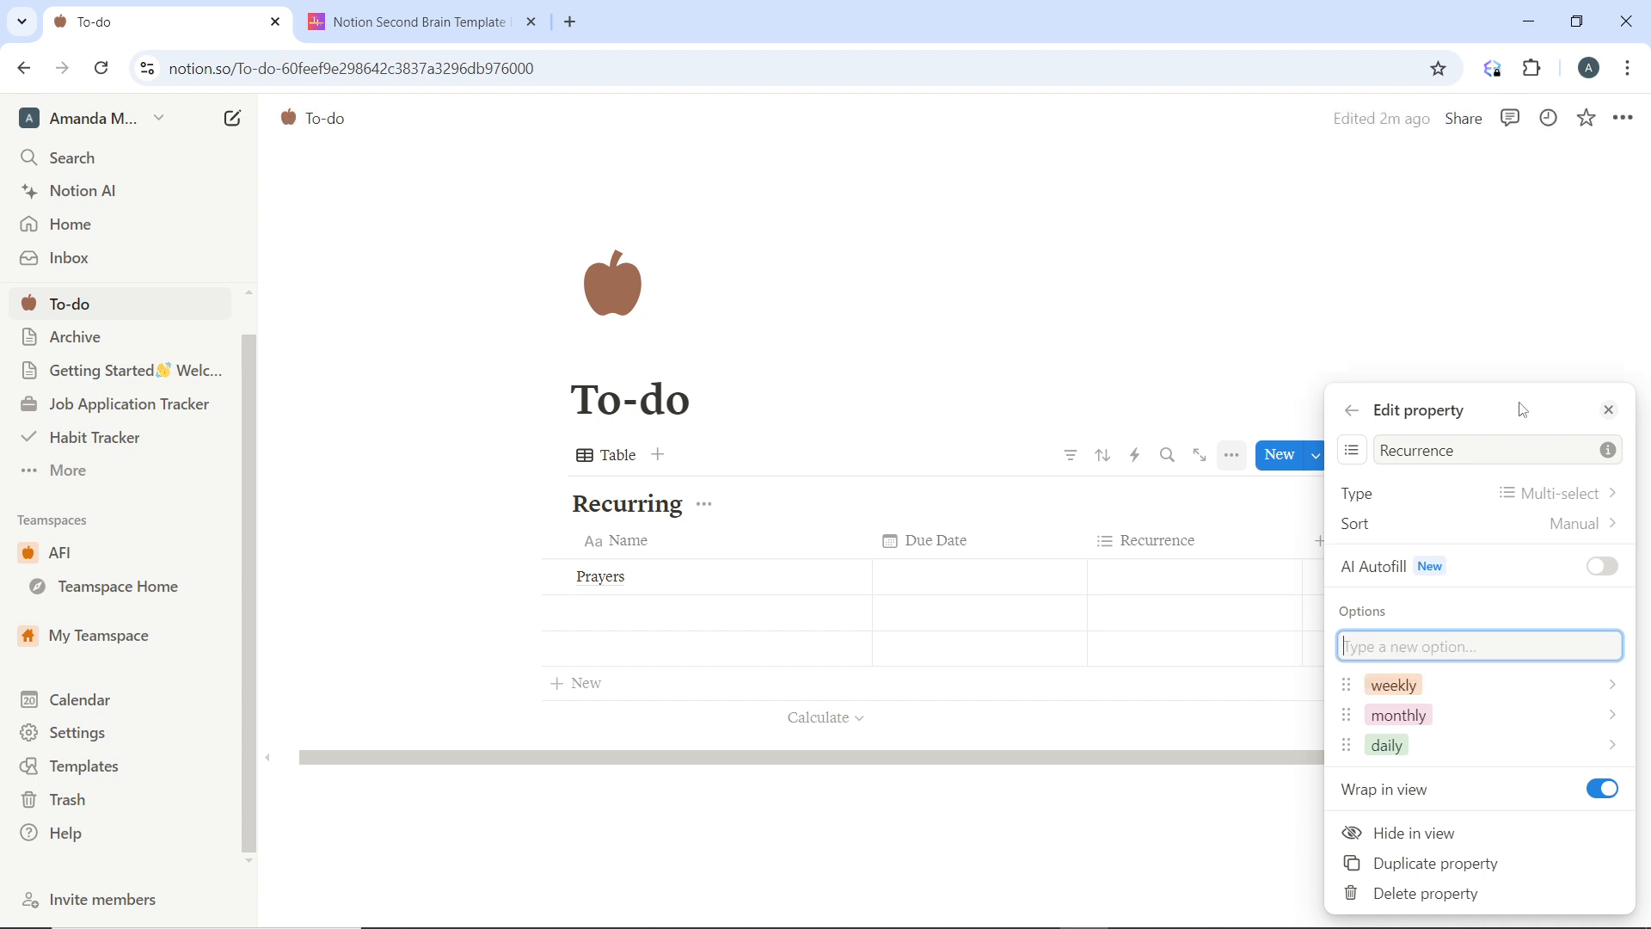
{"action": "left_click", "coordinate": [1611, 410]}
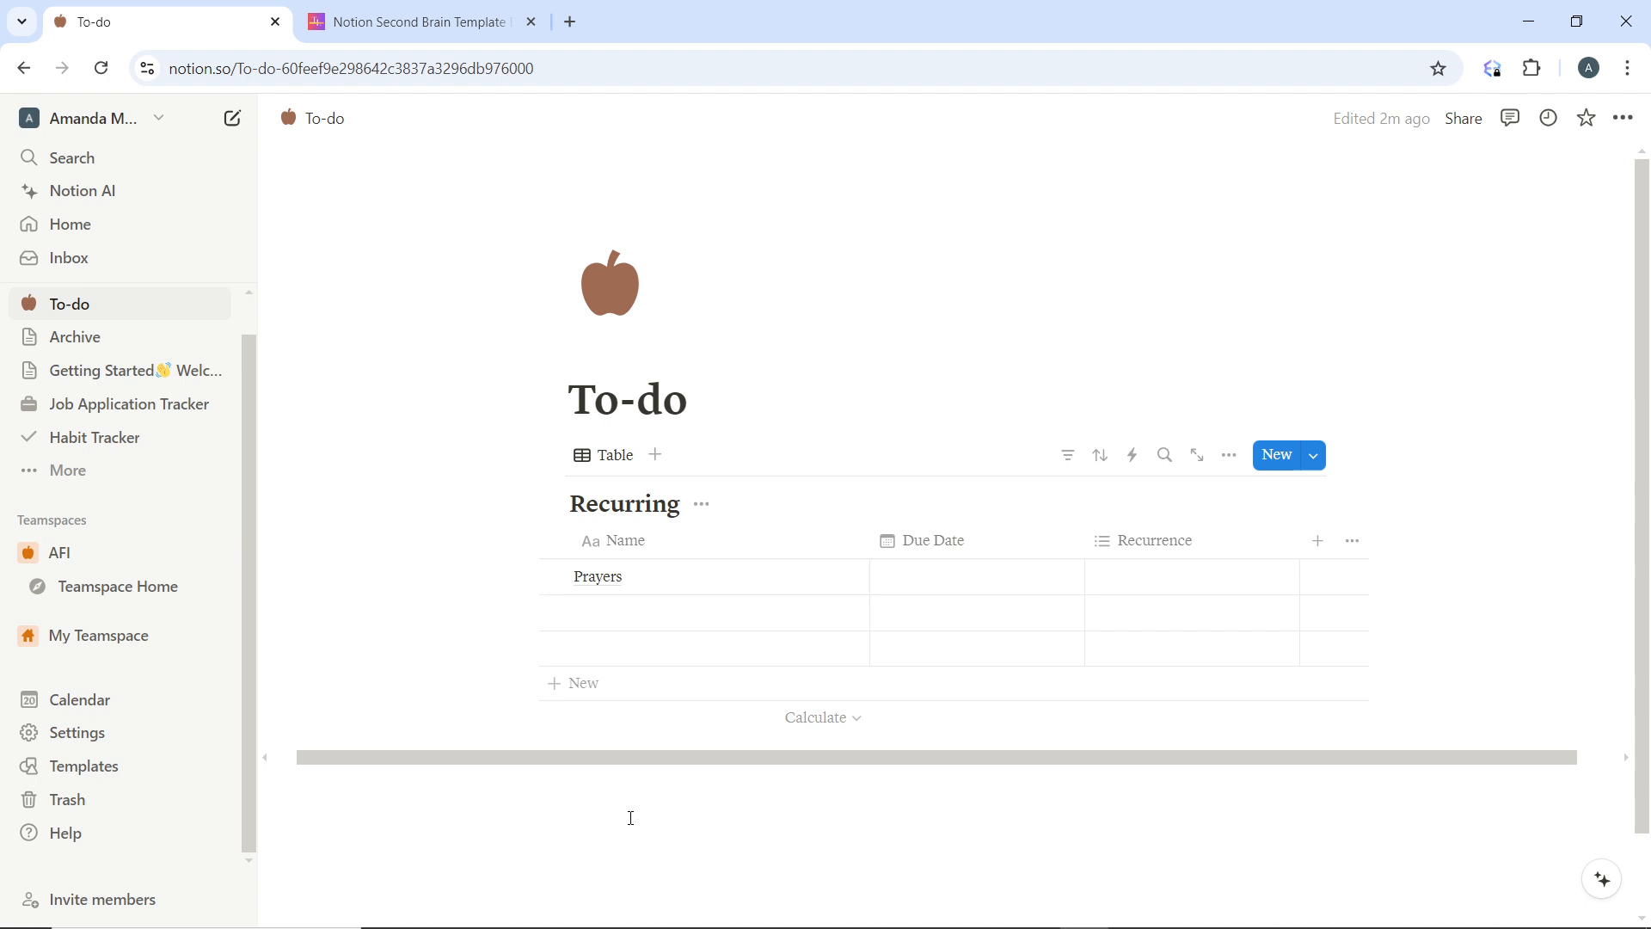
- Set the Prayers row's due date to September 21, 2024 with a reminder on the day of the event (9:00 AM)
{"action": "left_click", "coordinate": [920, 581]}
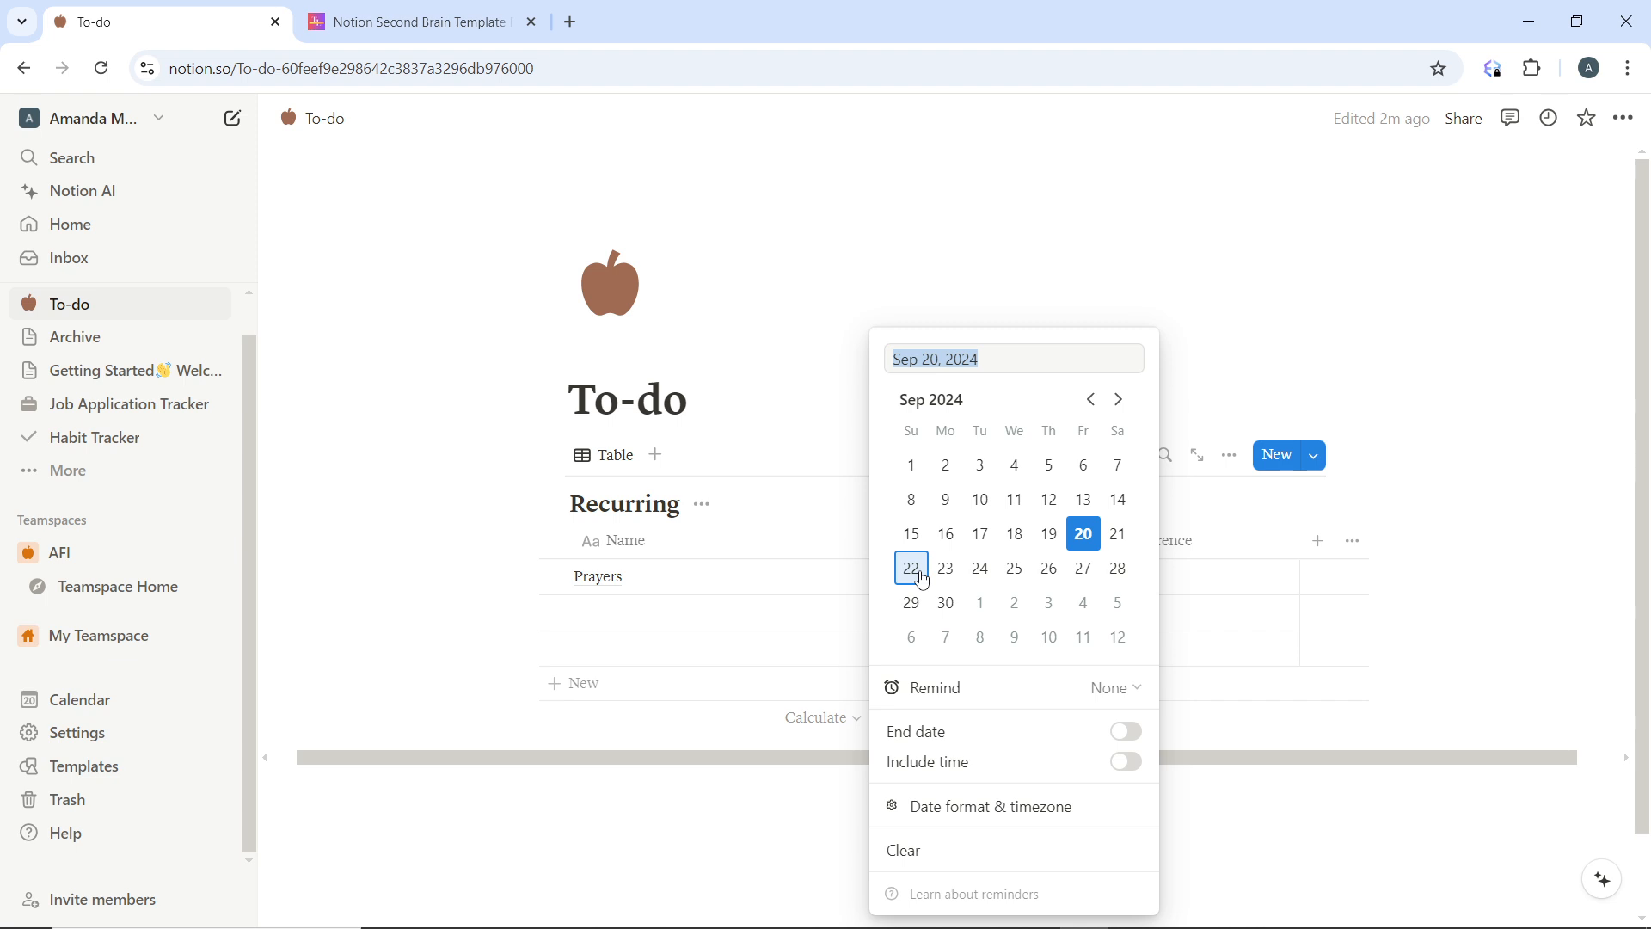
{"action": "left_click", "coordinate": [1118, 542]}
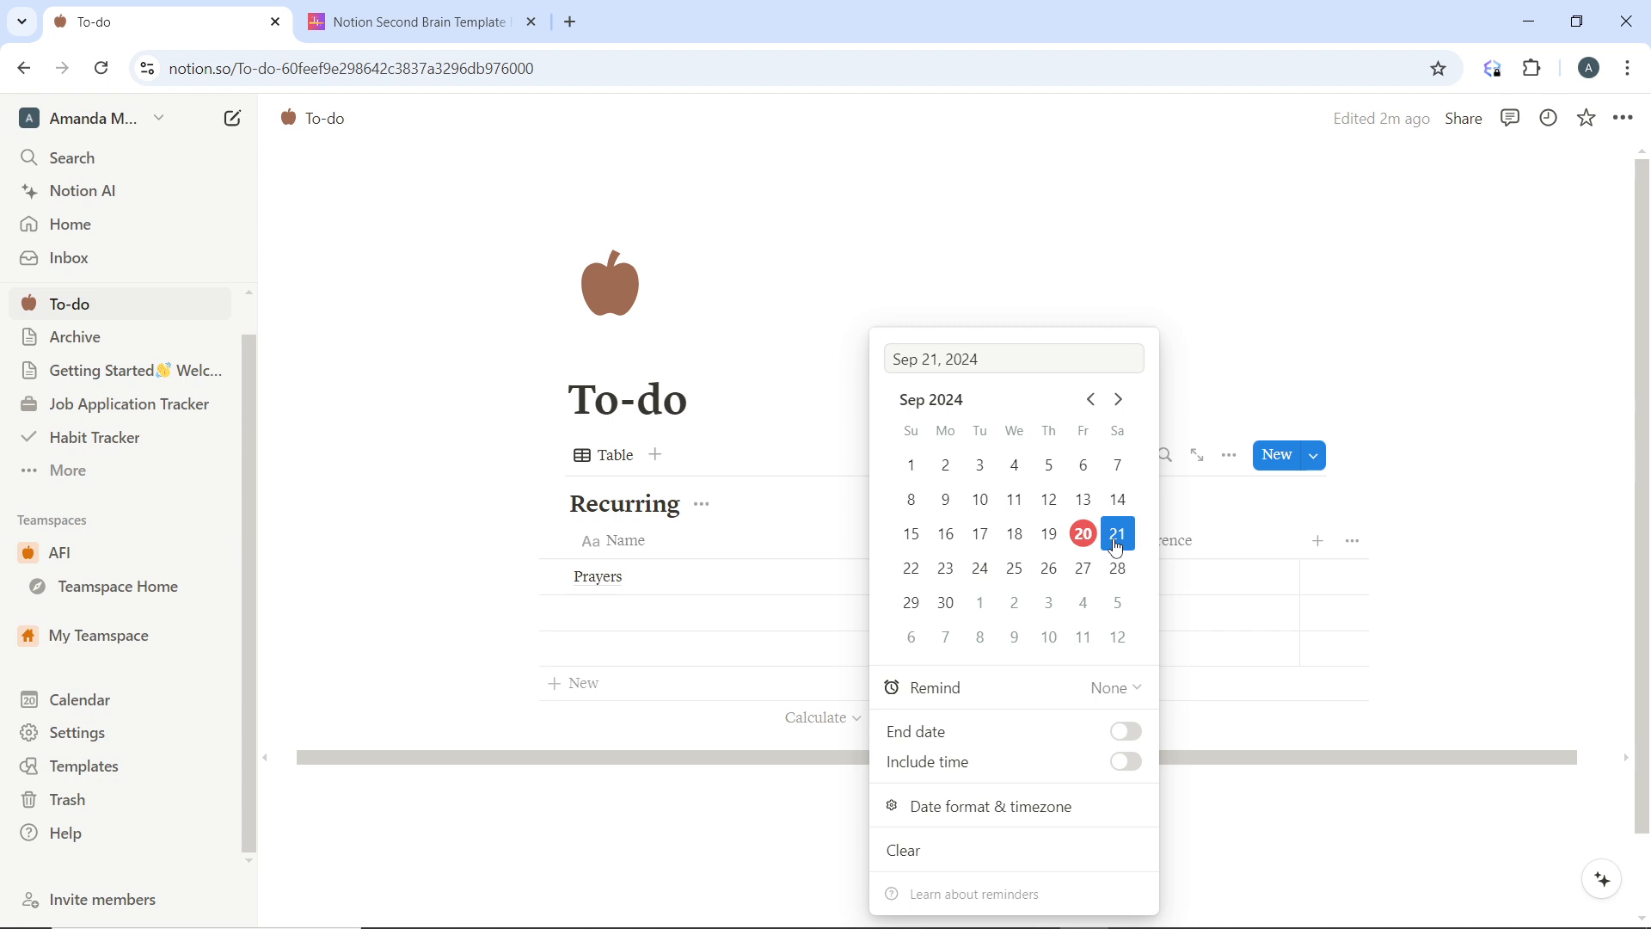
{"action": "left_click", "coordinate": [1116, 691]}
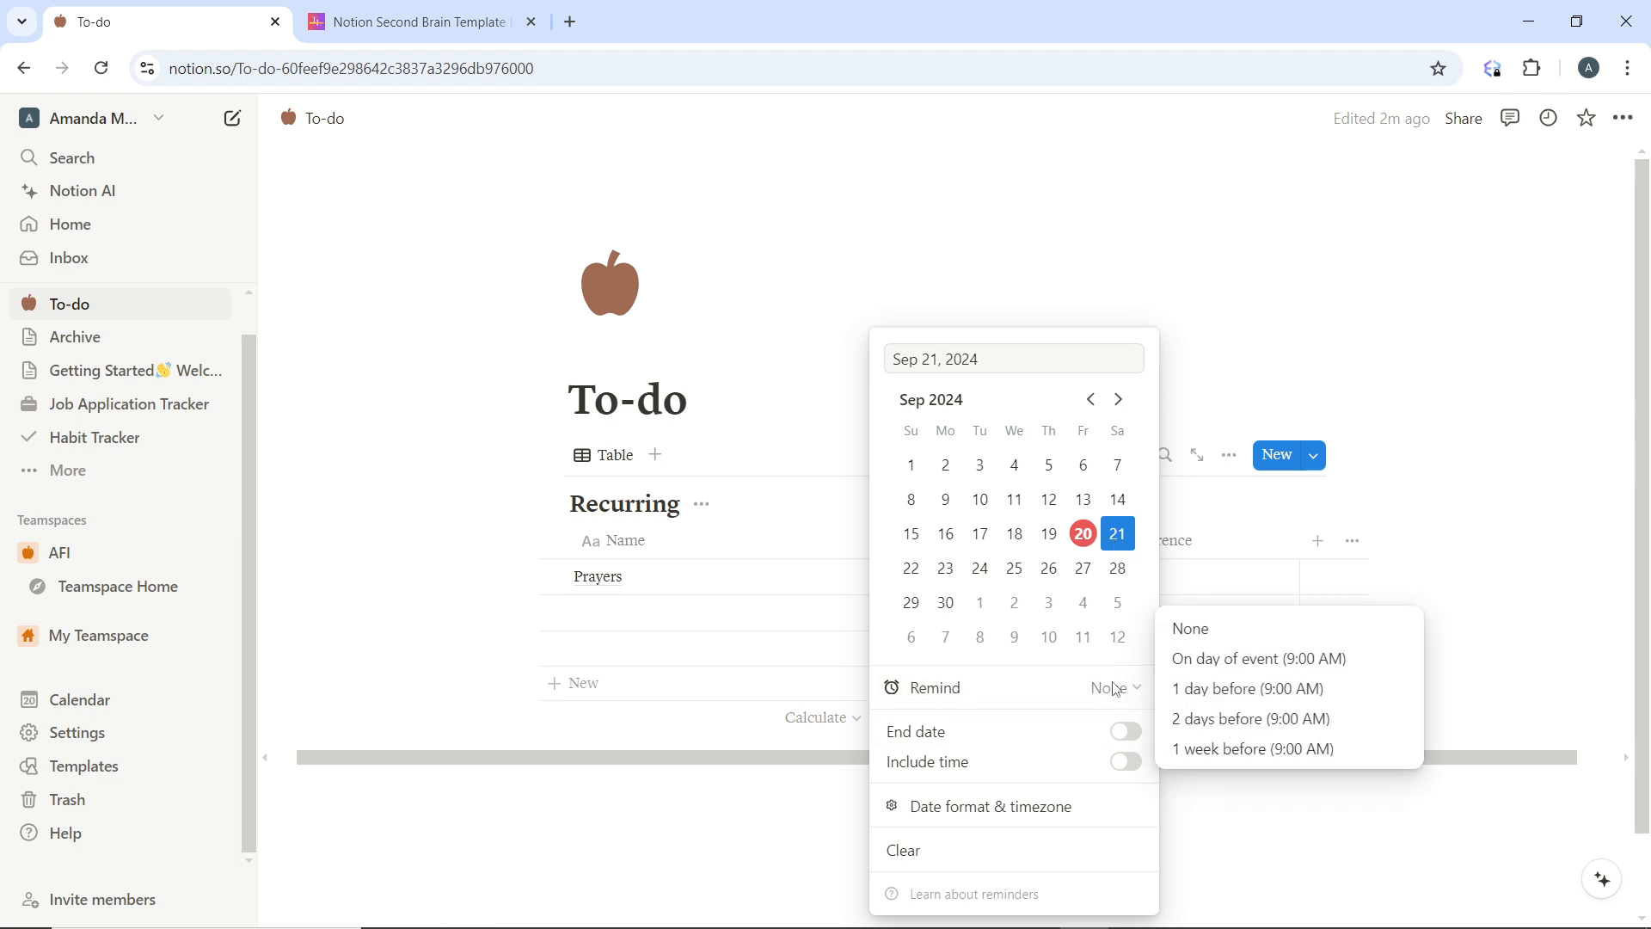
{"action": "left_click", "coordinate": [1241, 664]}
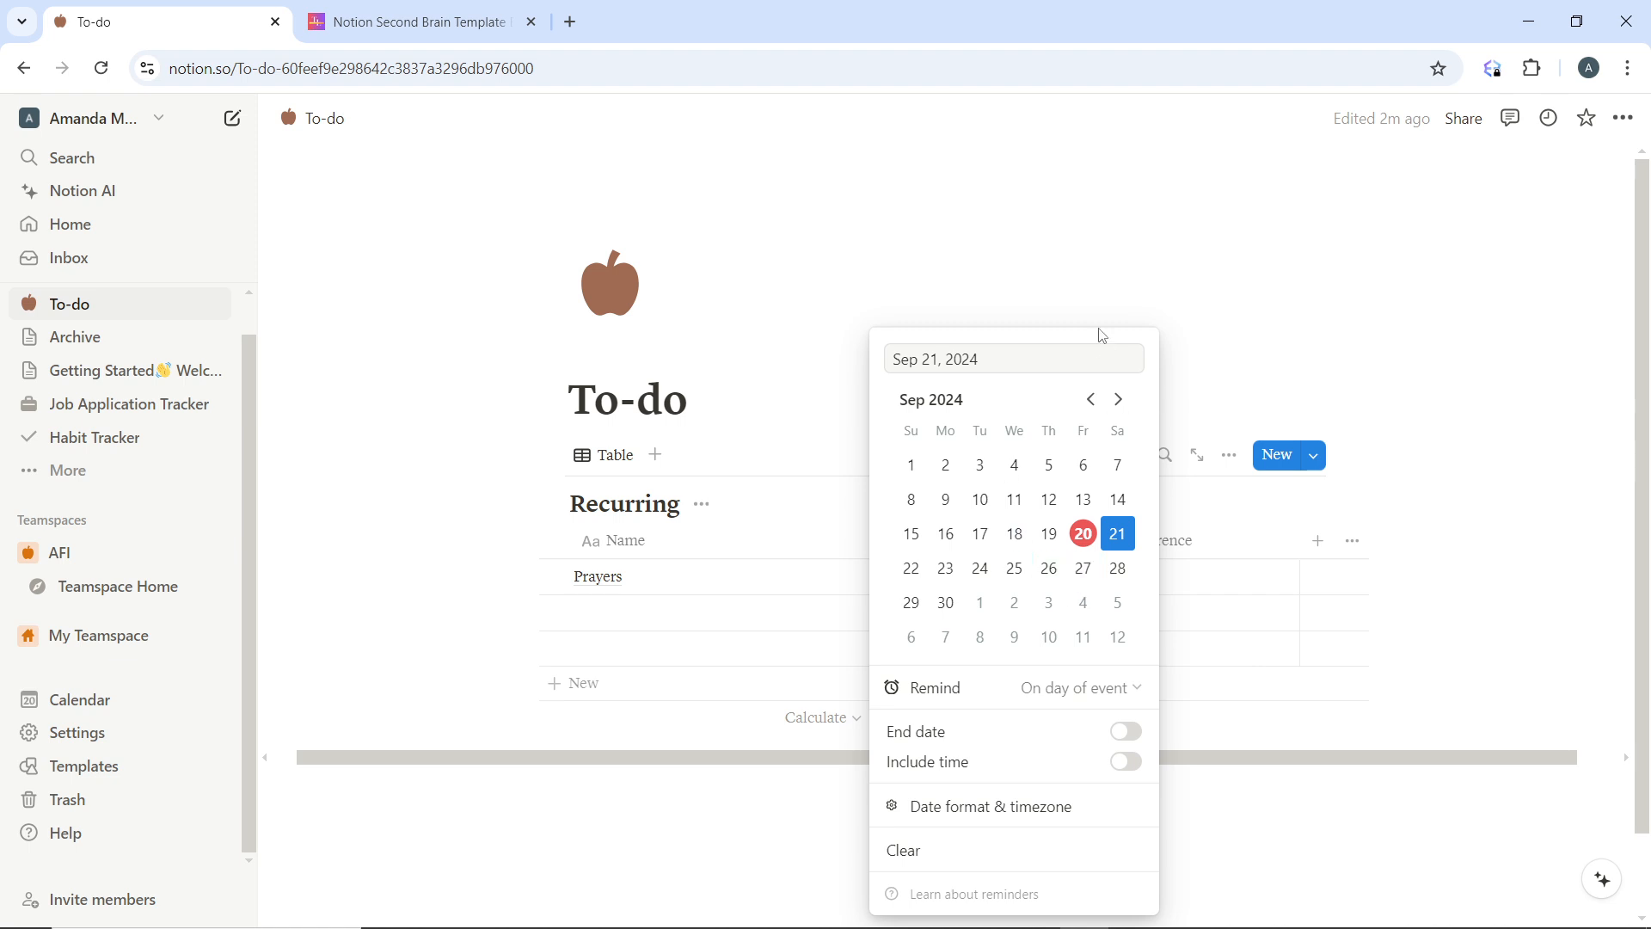
{"action": "key", "text": "Escape"}
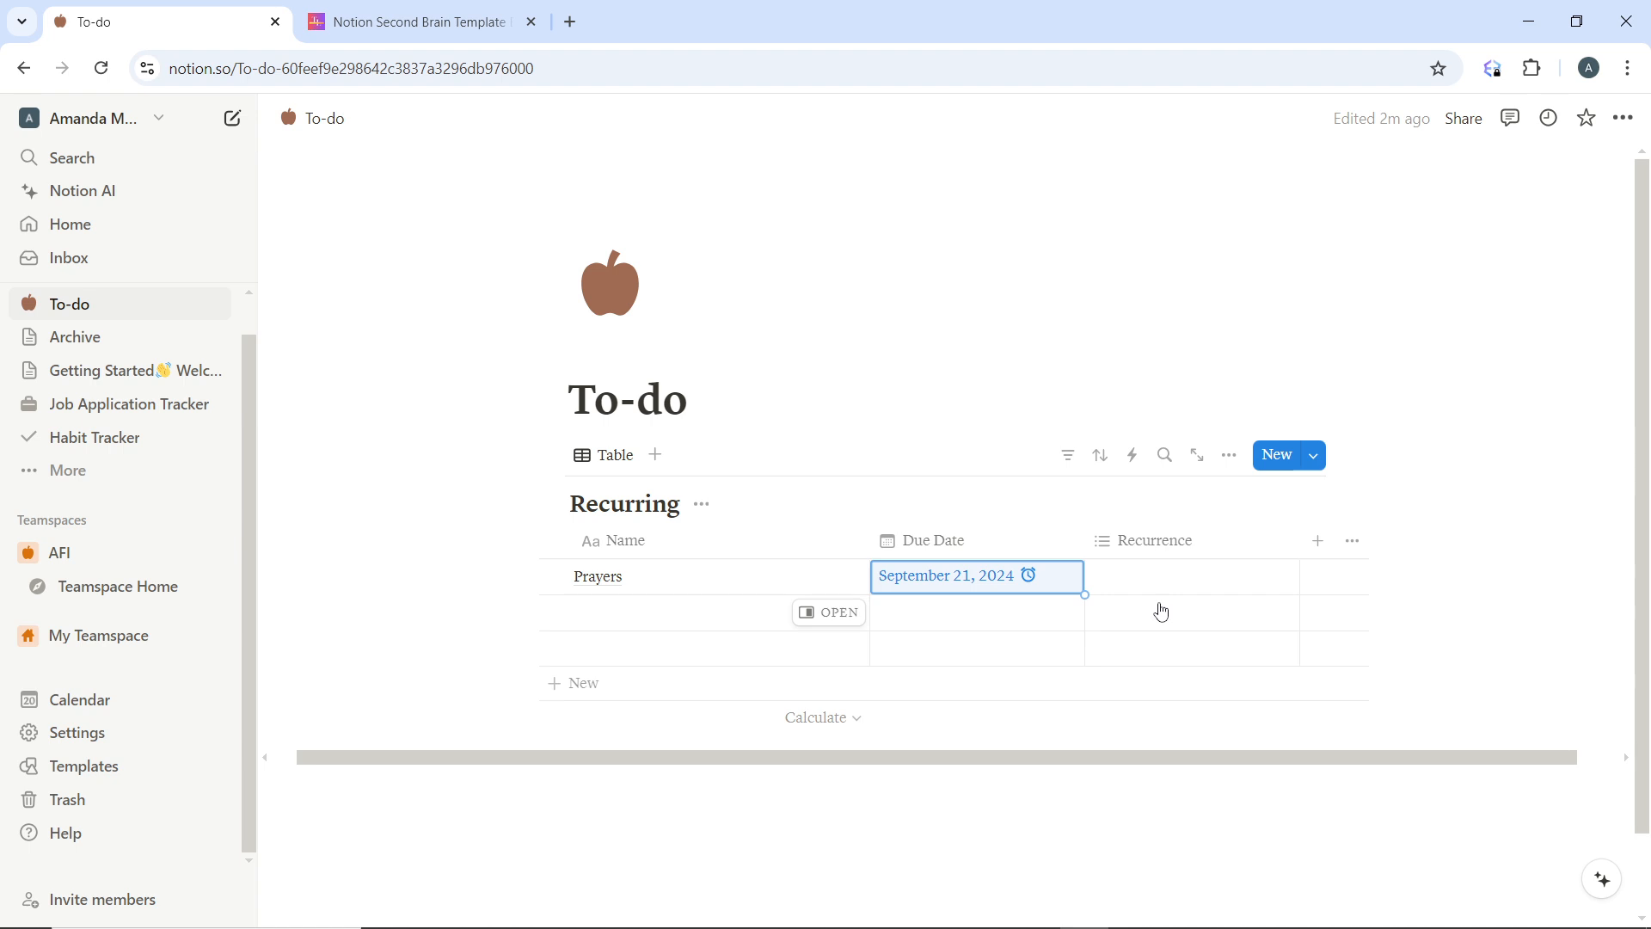
- Set the Prayers row's recurrence to weekly
{"action": "left_click", "coordinate": [1207, 588]}
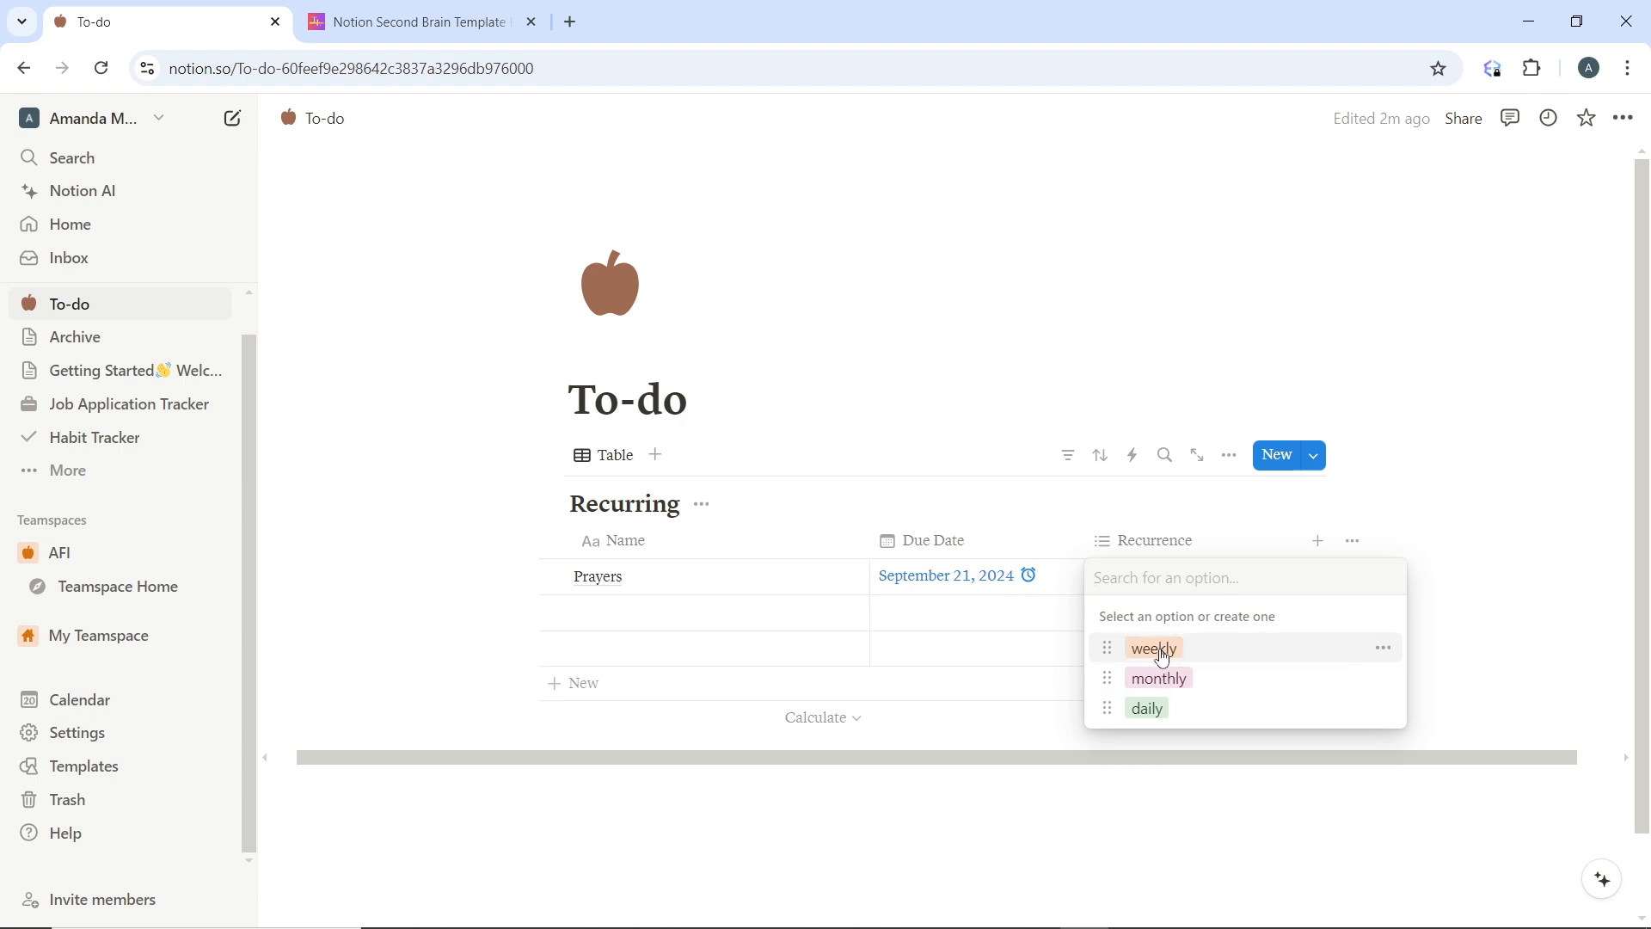
{"action": "left_click", "coordinate": [1163, 653]}
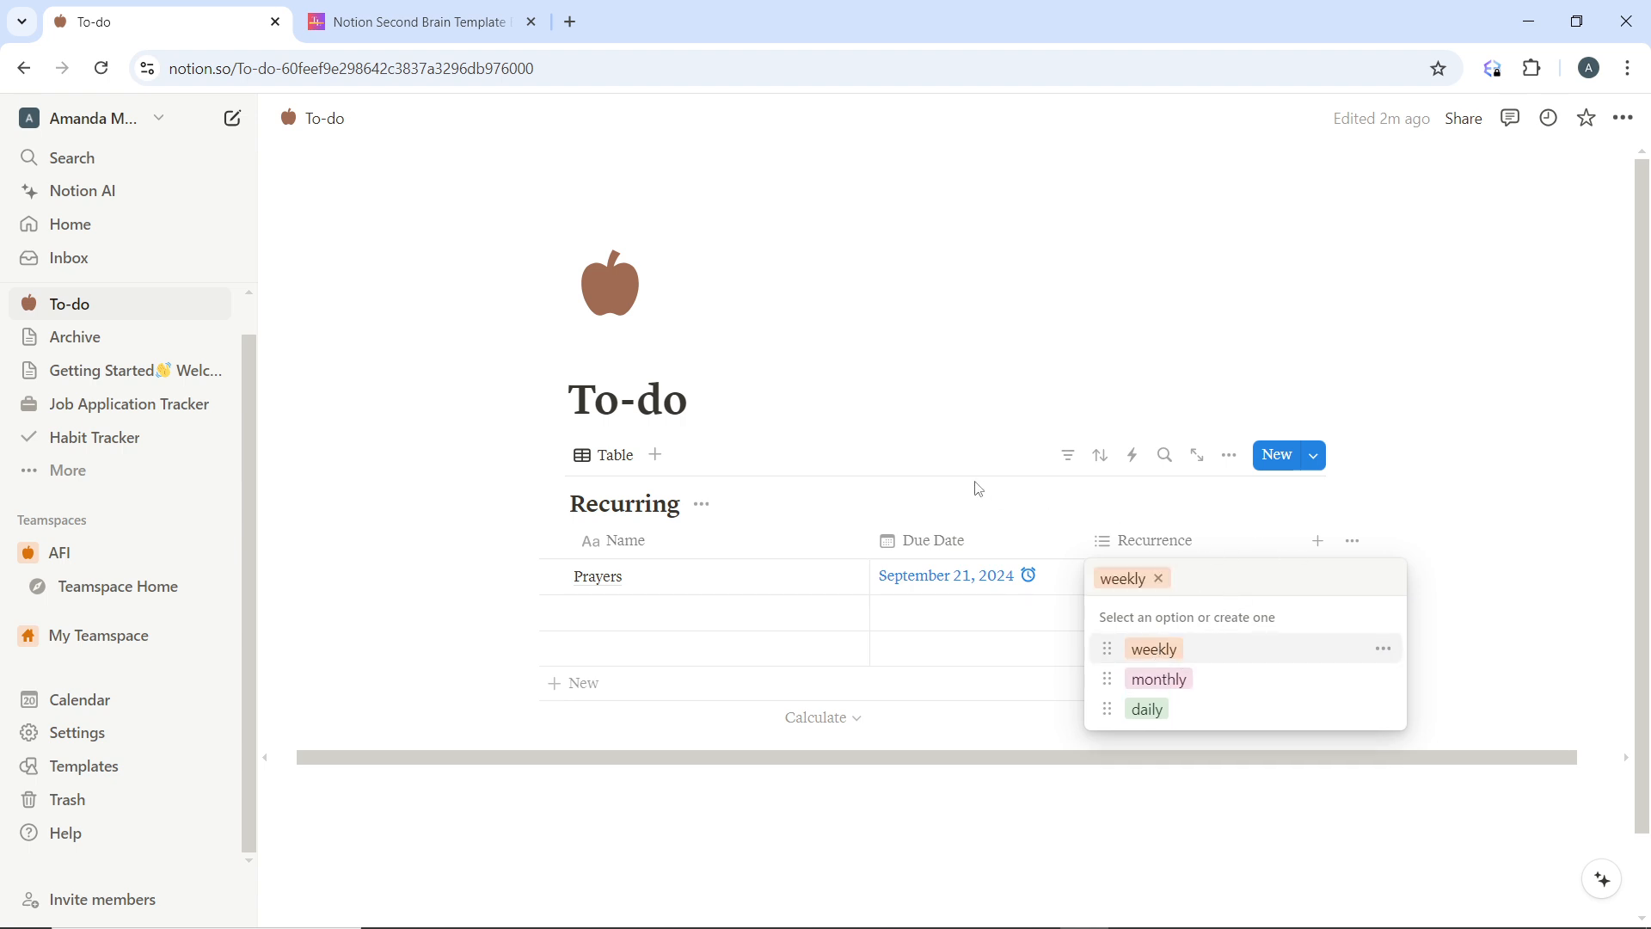
{"action": "key", "text": "Escape"}
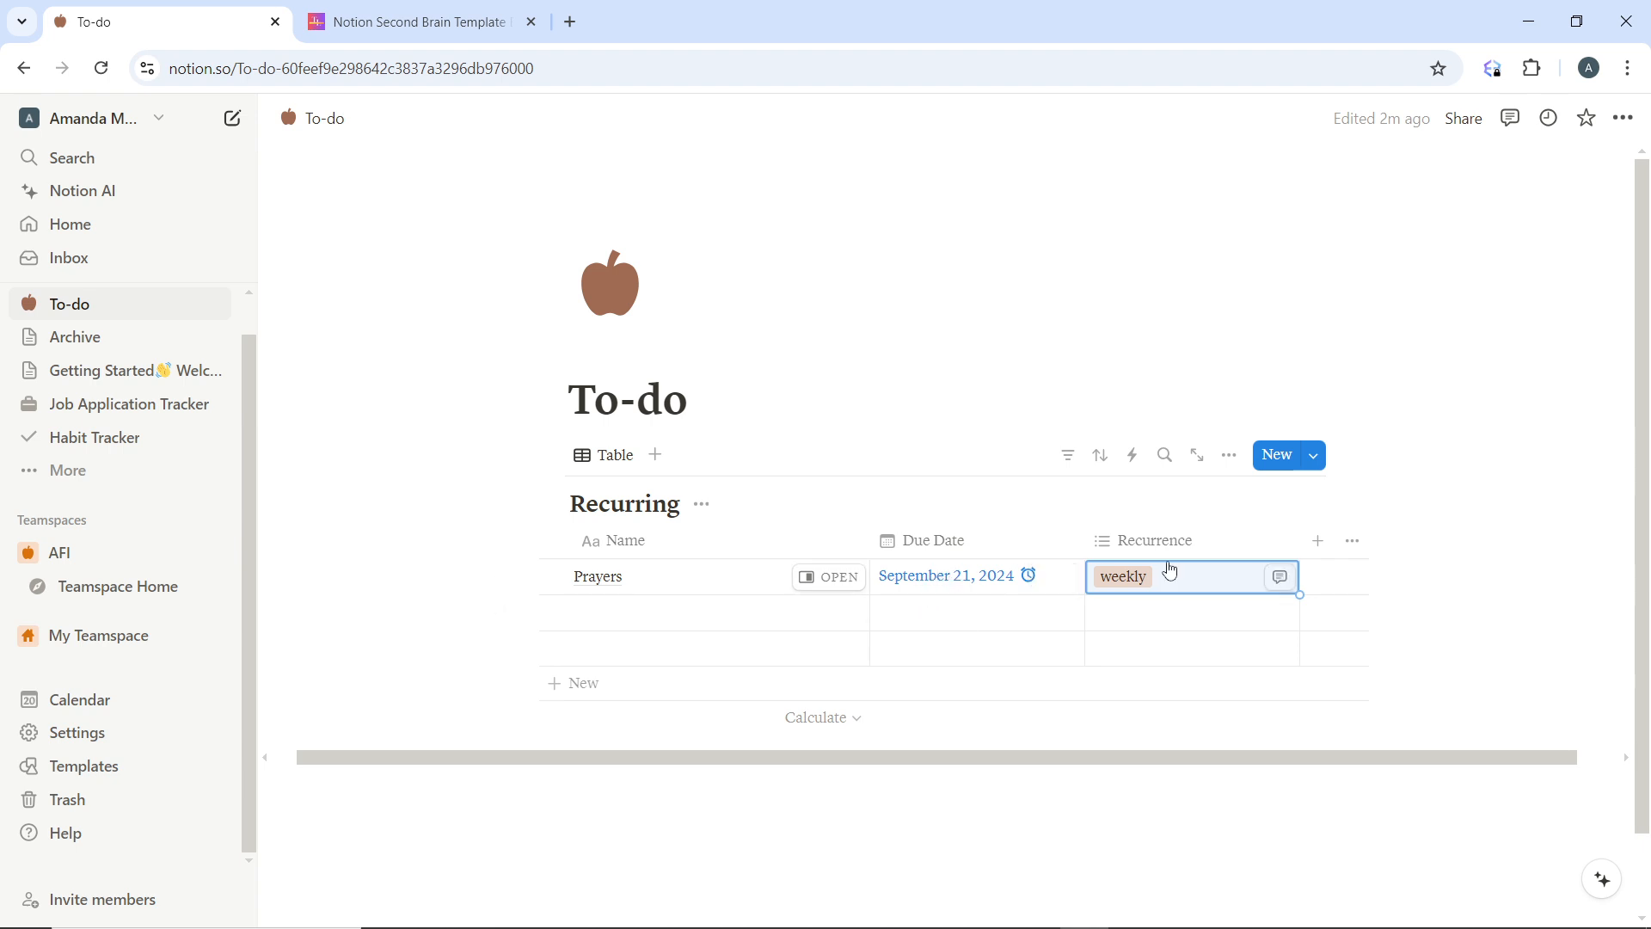
- Change the Prayers row's due date to October 1, 2024
{"action": "left_click", "coordinate": [934, 585]}
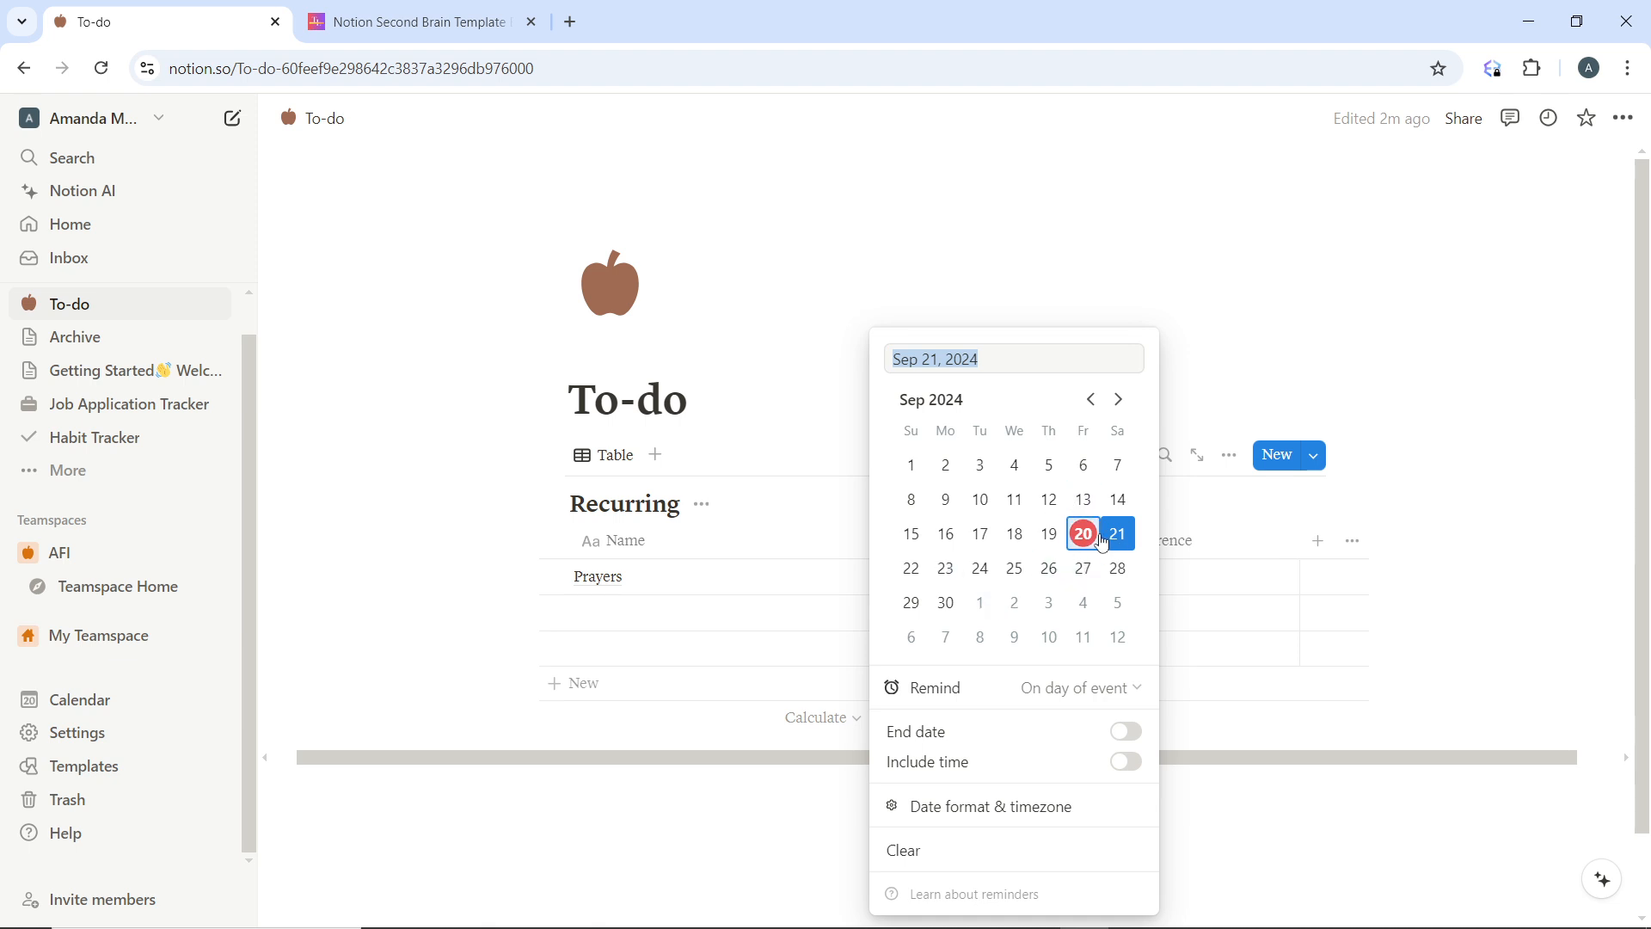
{"action": "left_click", "coordinate": [981, 605]}
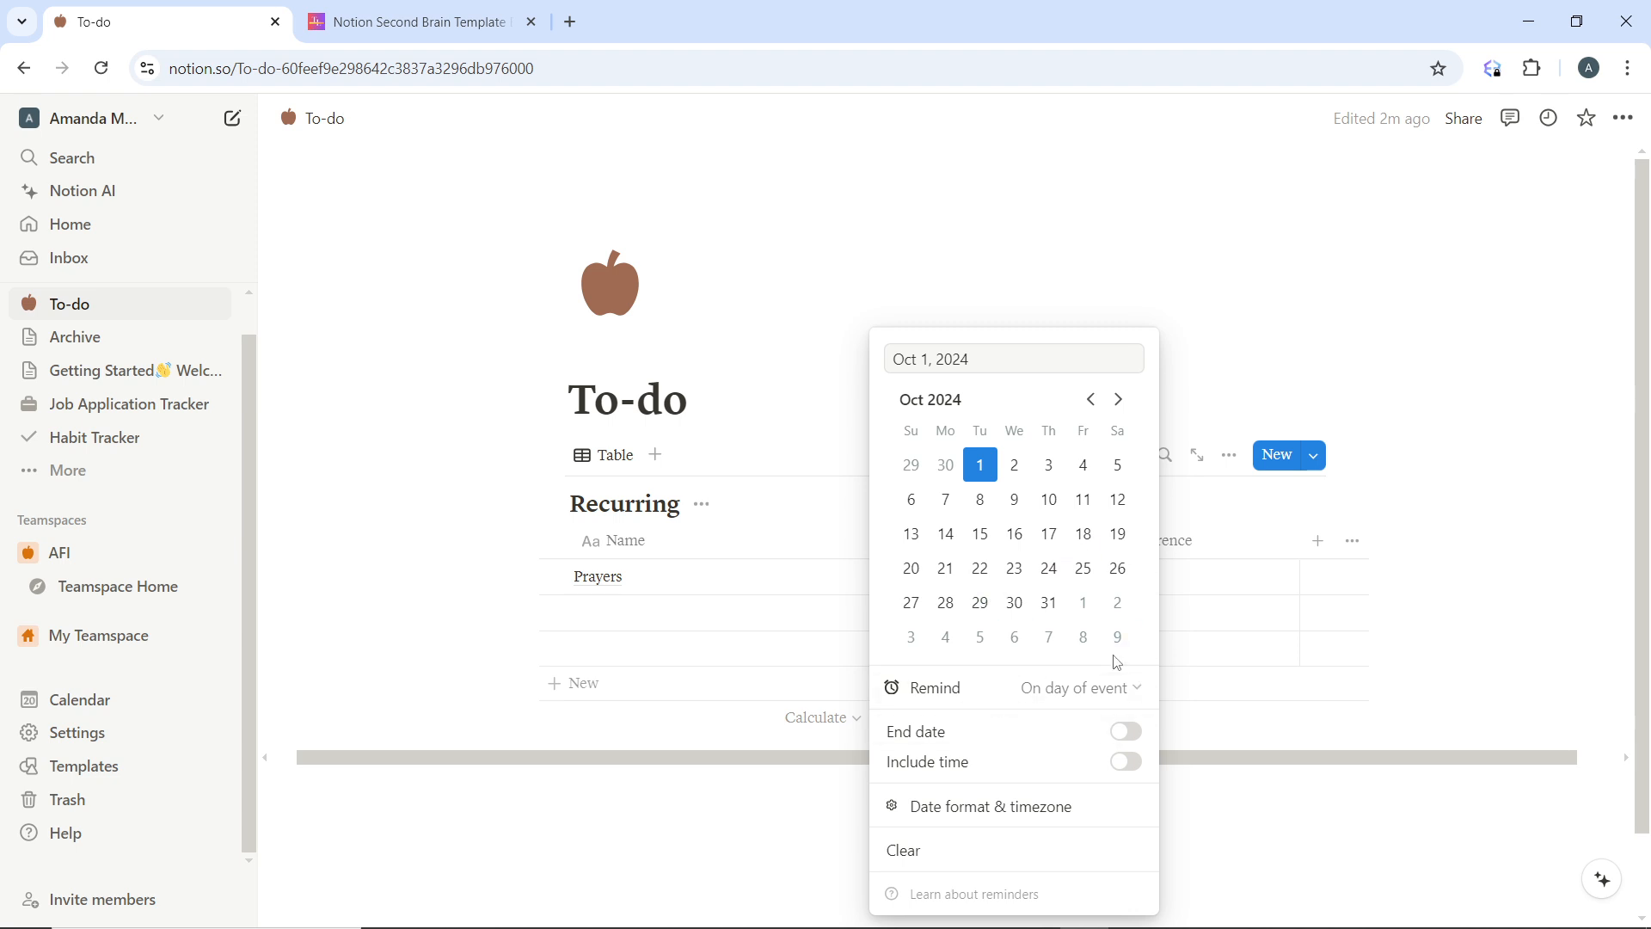
{"action": "left_click", "coordinate": [1257, 362]}
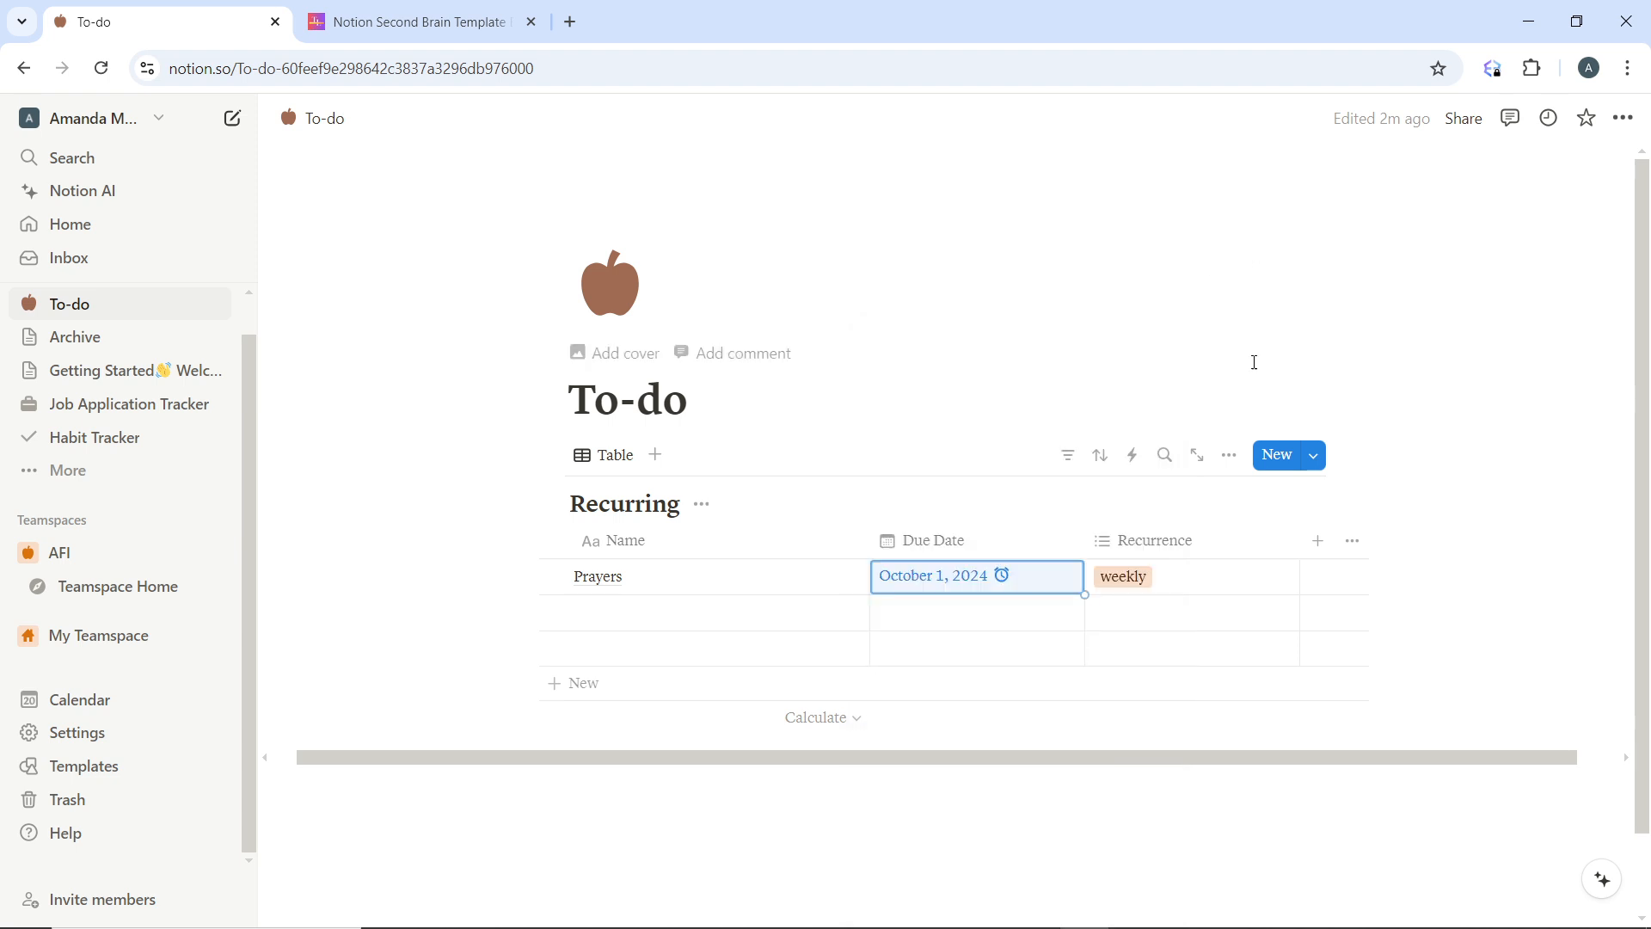
- Change the Prayers row's recurrence to daily, removing the weekly option
{"action": "left_click", "coordinate": [1181, 585]}
{"action": "left_click", "coordinate": [1169, 721]}
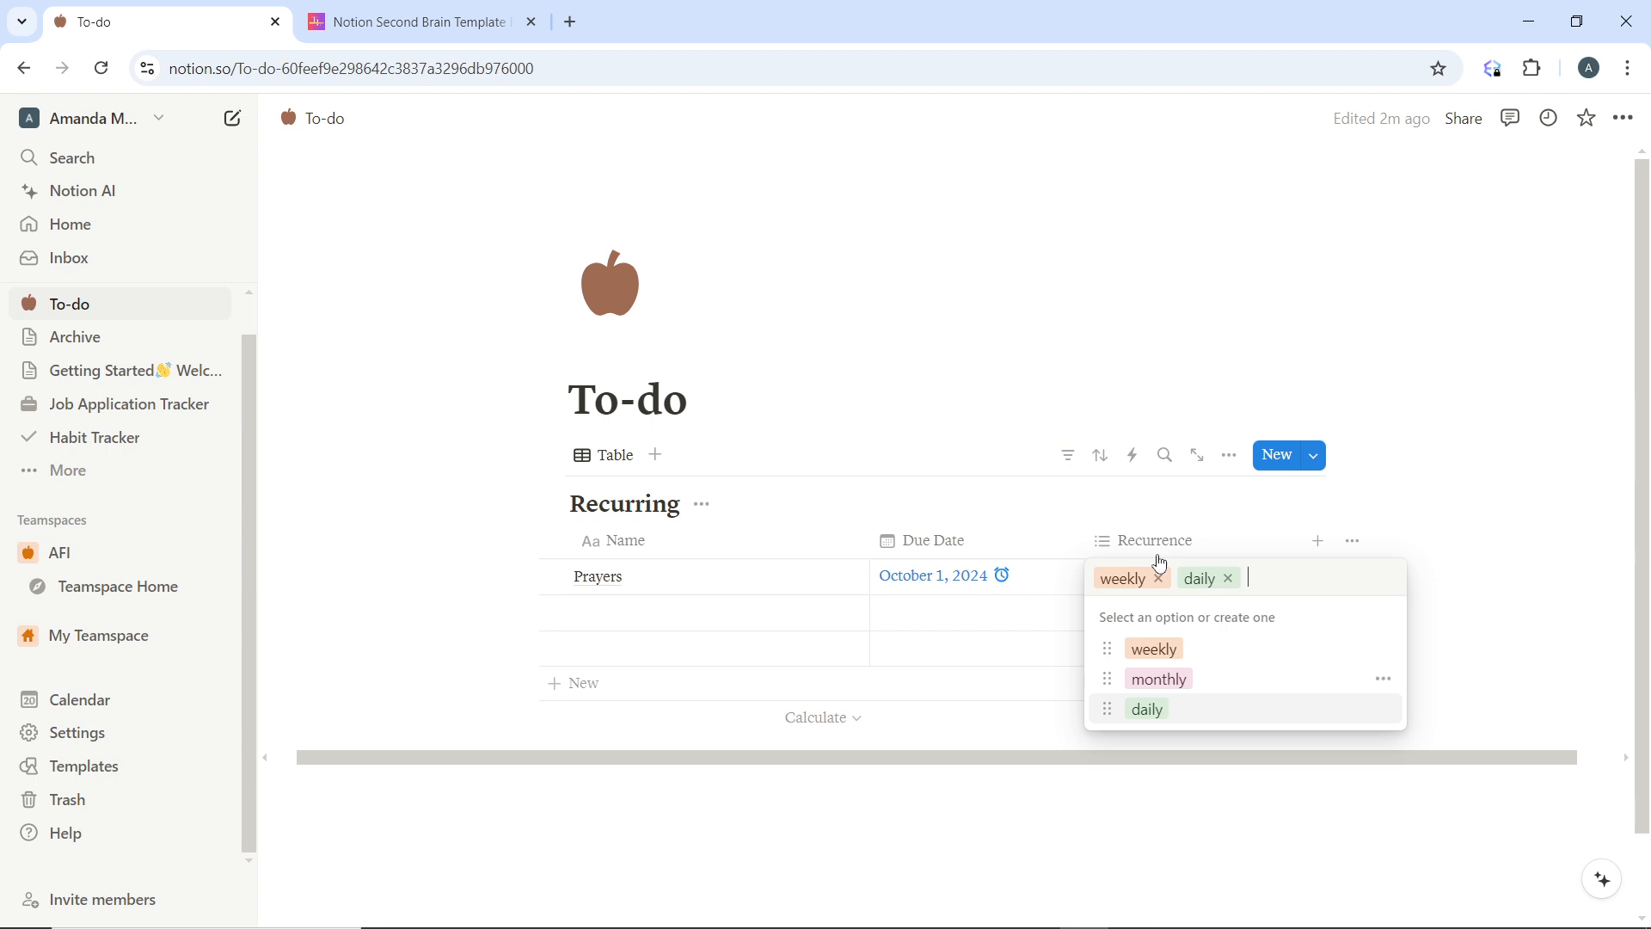
{"action": "left_click", "coordinate": [1168, 590]}
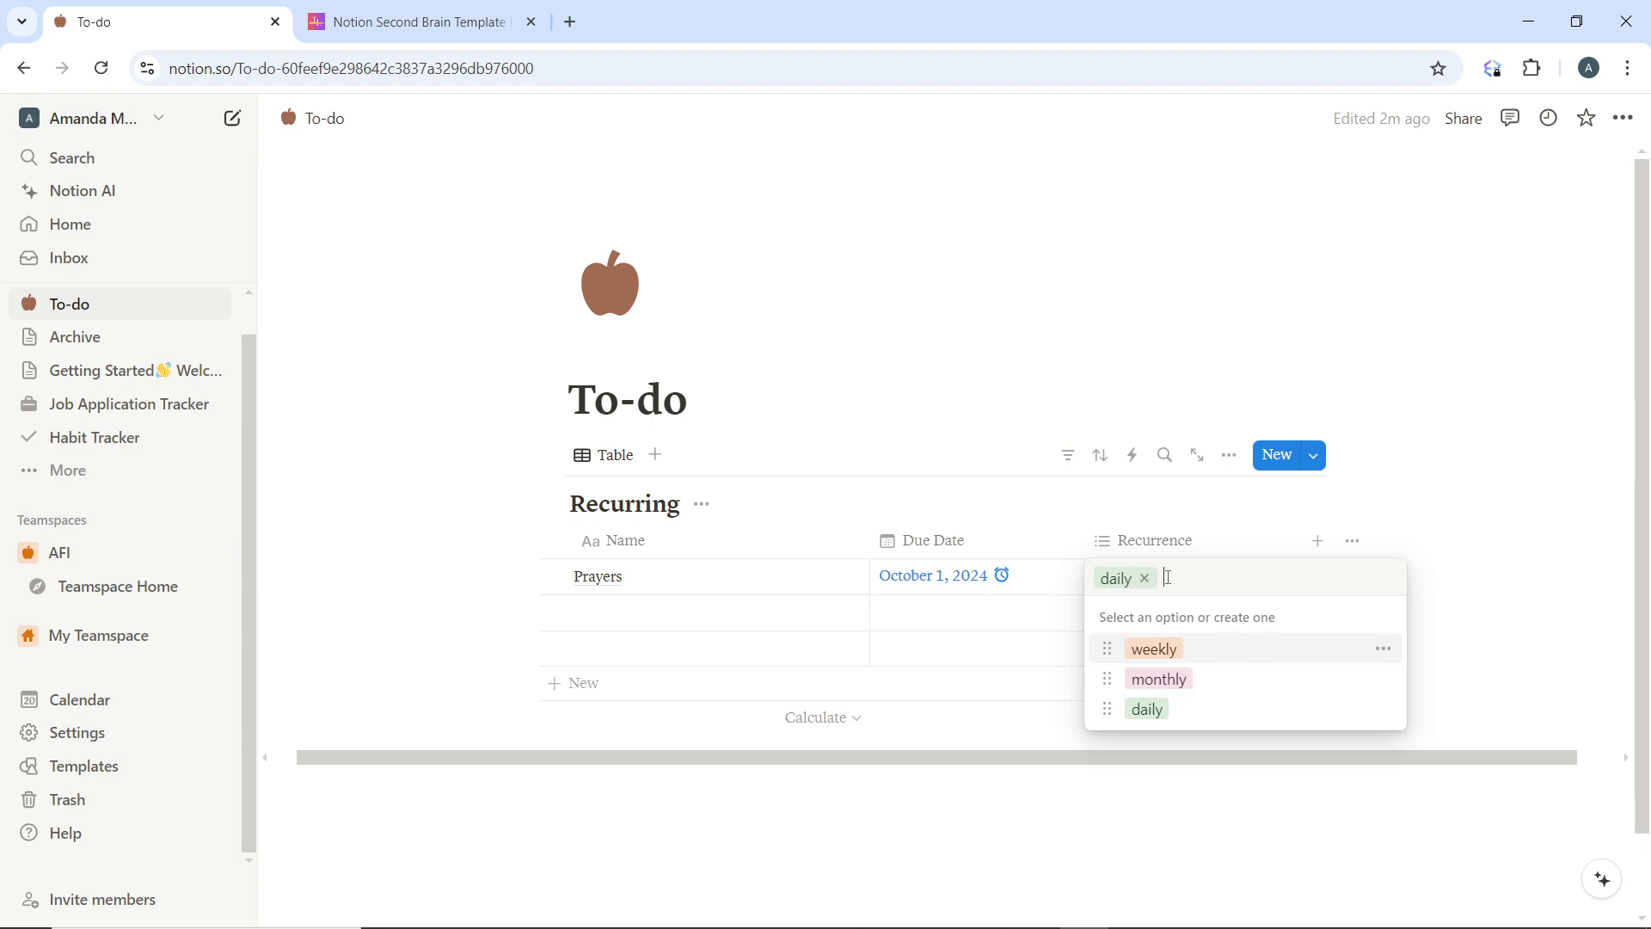
{"action": "left_click", "coordinate": [1162, 369]}
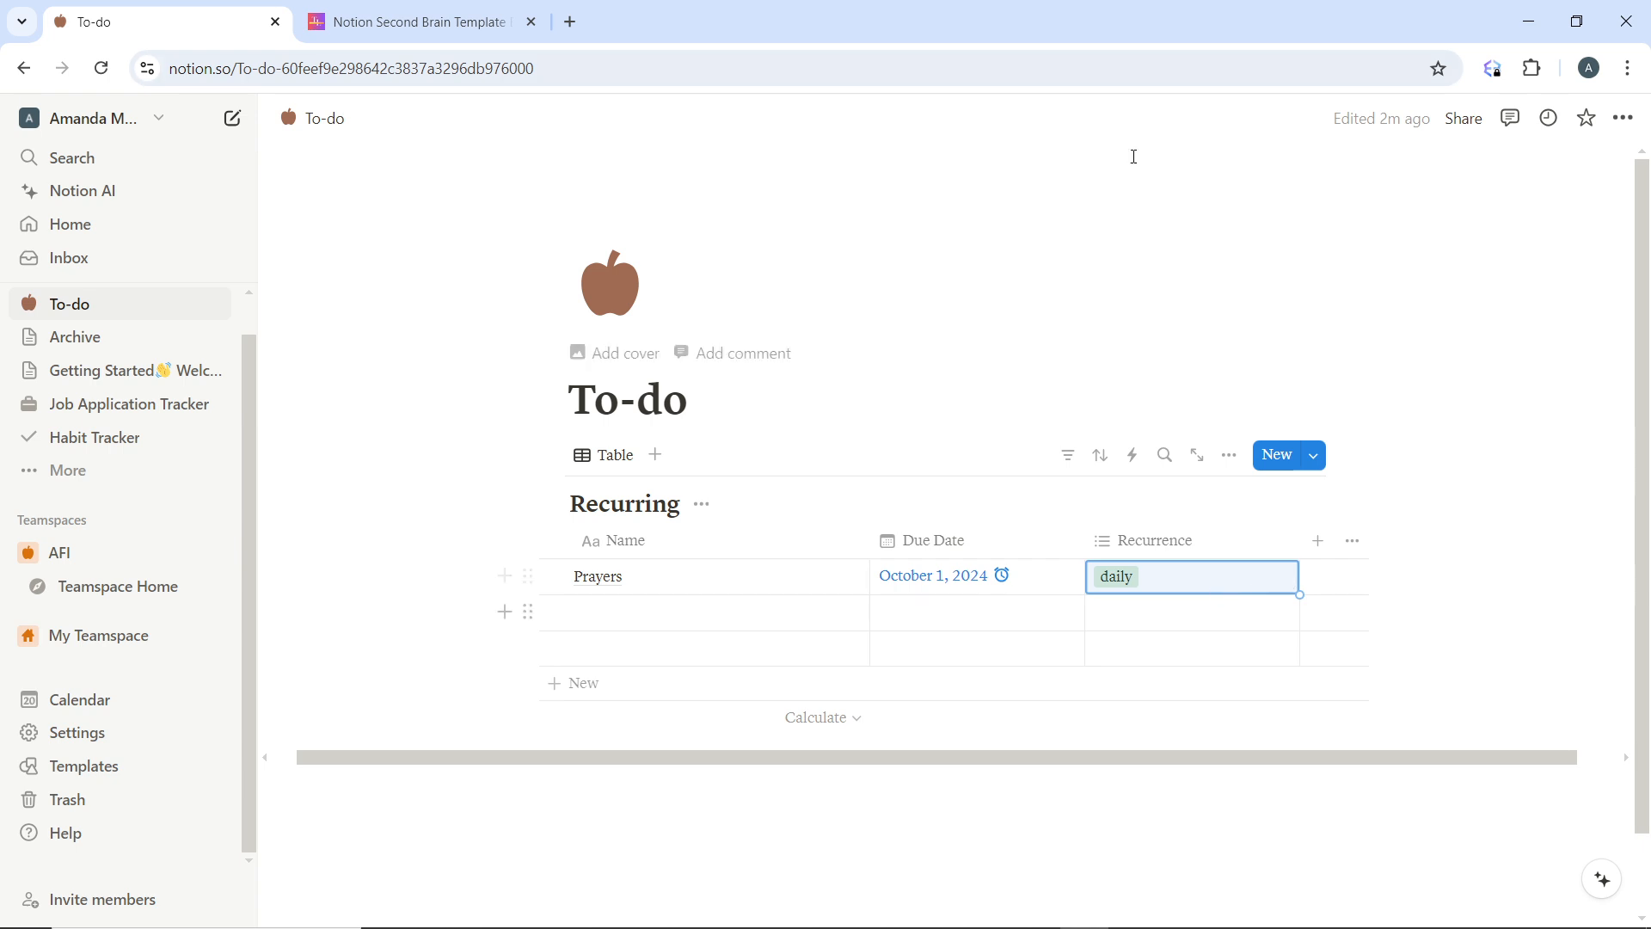
- Add a new entry to the Recurring database and set its due date to October 1, 2024
{"action": "left_click", "coordinate": [1297, 457]}
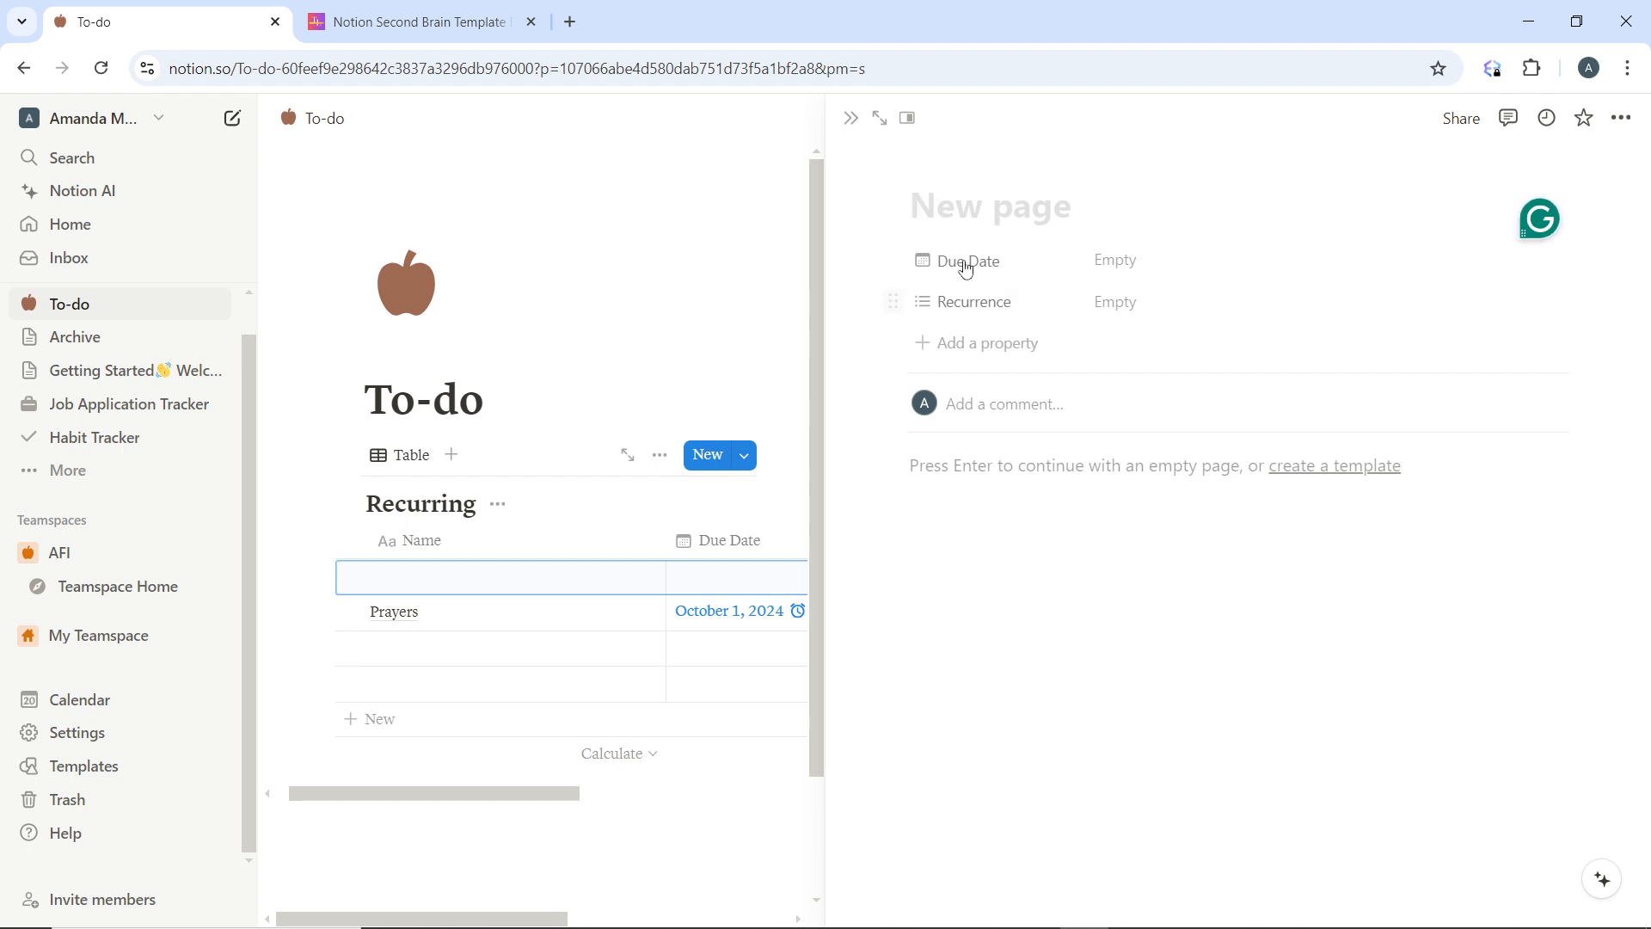
{"action": "left_click", "coordinate": [1150, 282]}
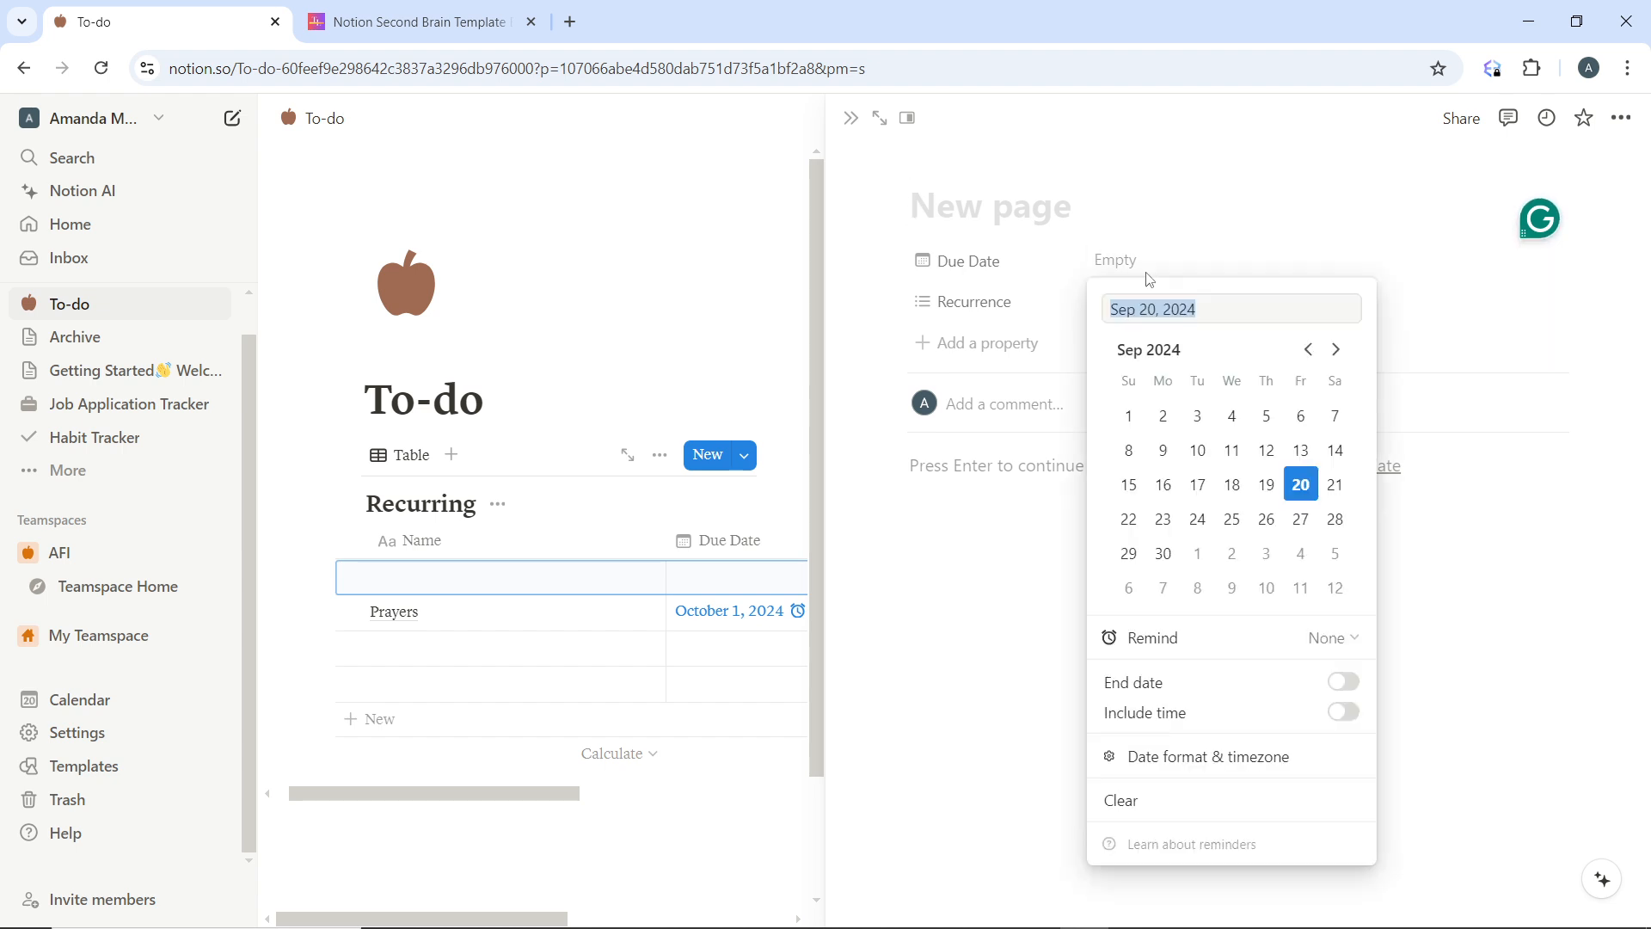
{"action": "left_click", "coordinate": [1341, 497]}
{"action": "left_click", "coordinate": [1199, 553]}
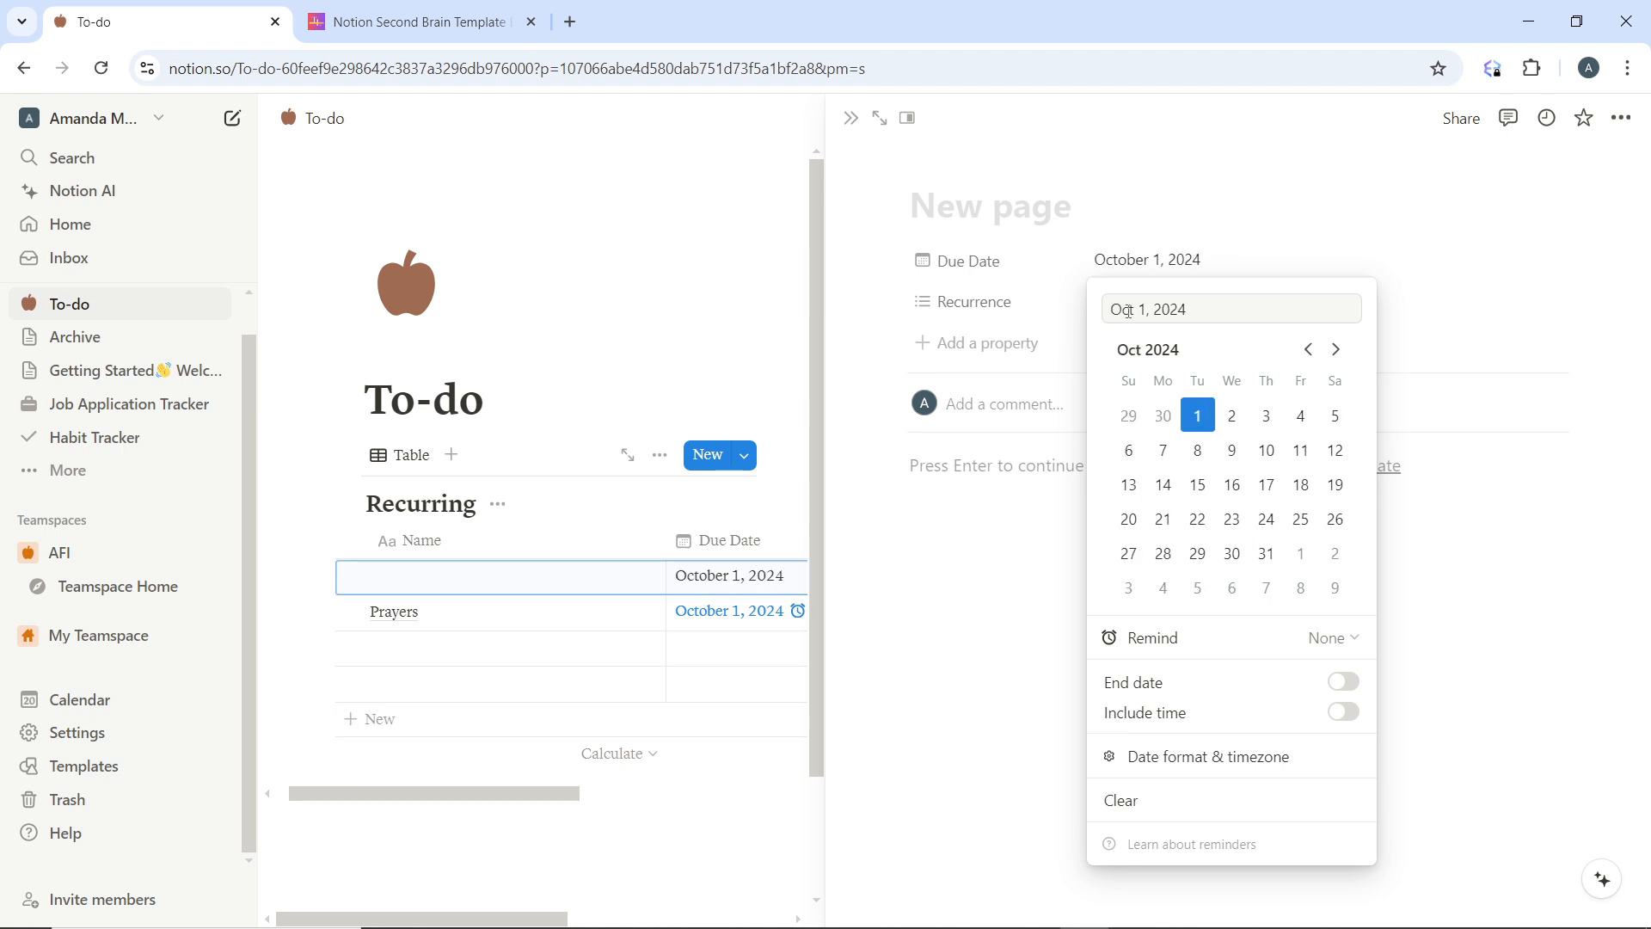
{"action": "left_click", "coordinate": [1188, 195]}
- Set the new entry's recurrence to daily, title it "Edit a book" and close its page
{"action": "left_click", "coordinate": [1124, 302]}
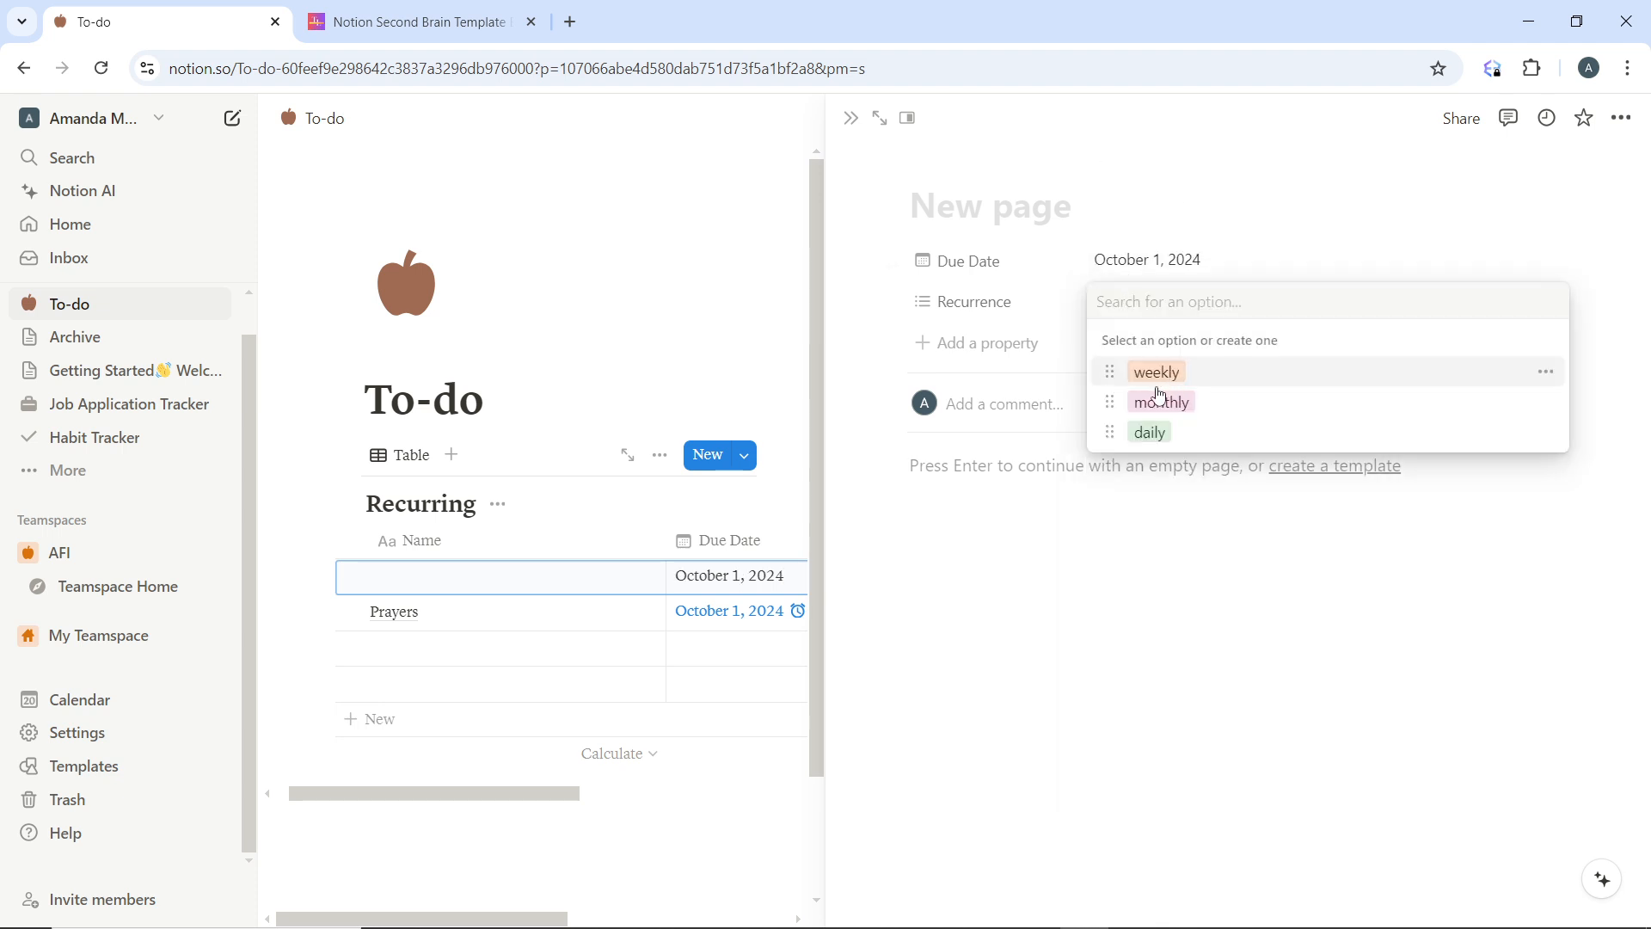
{"action": "left_click", "coordinate": [1152, 434]}
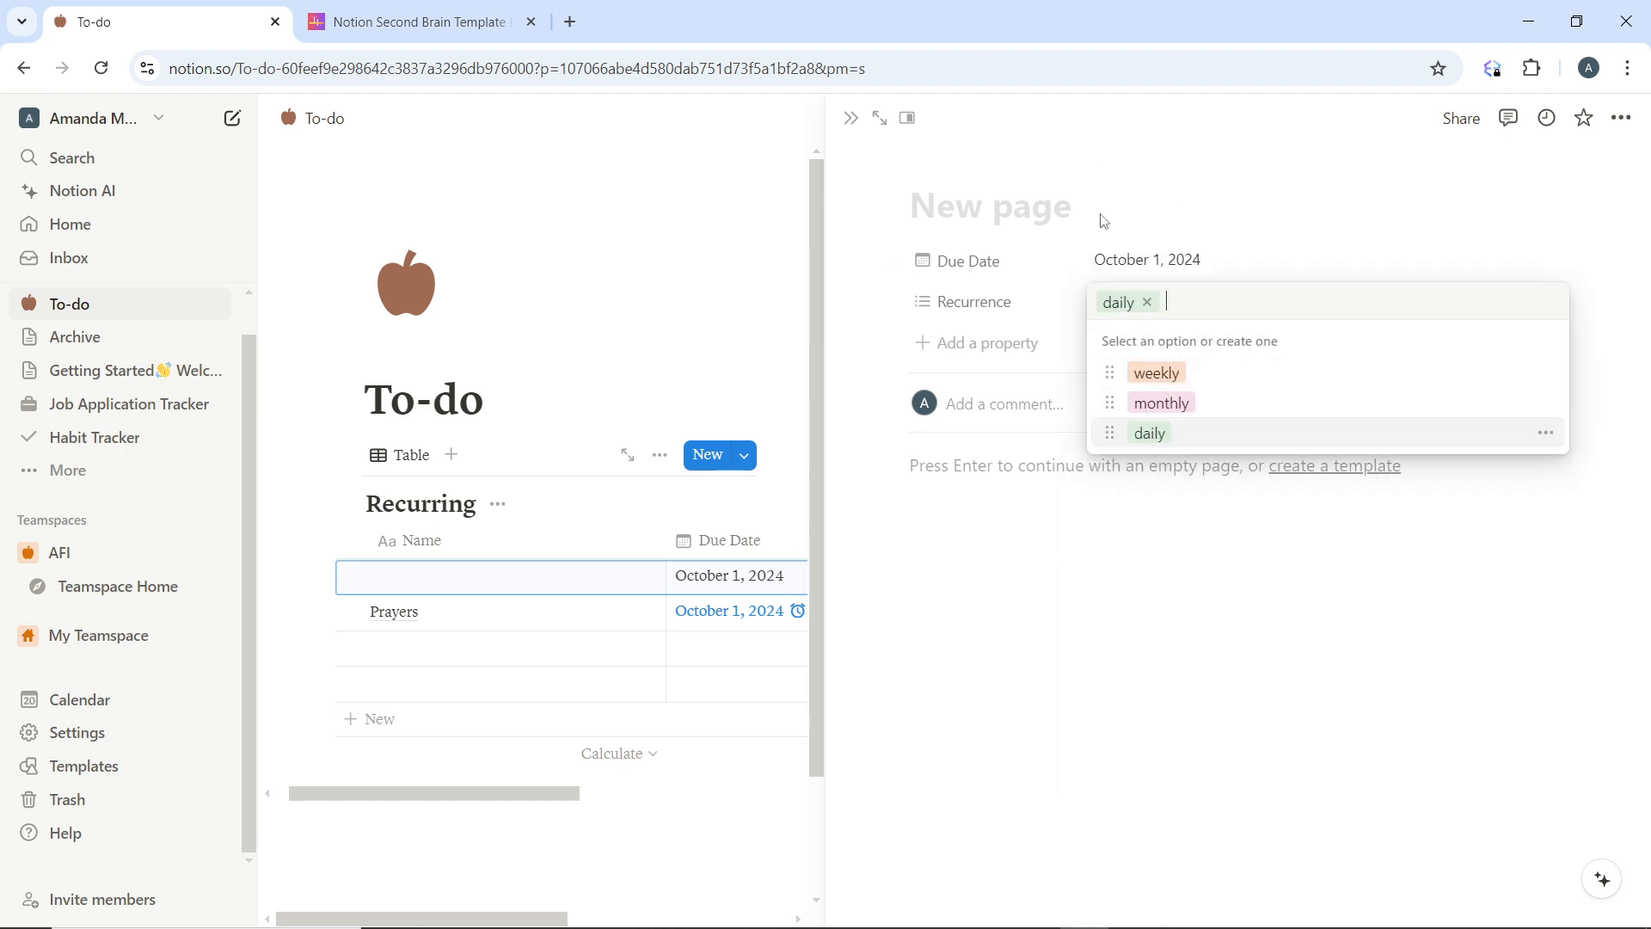
{"action": "left_click", "coordinate": [1042, 203]}
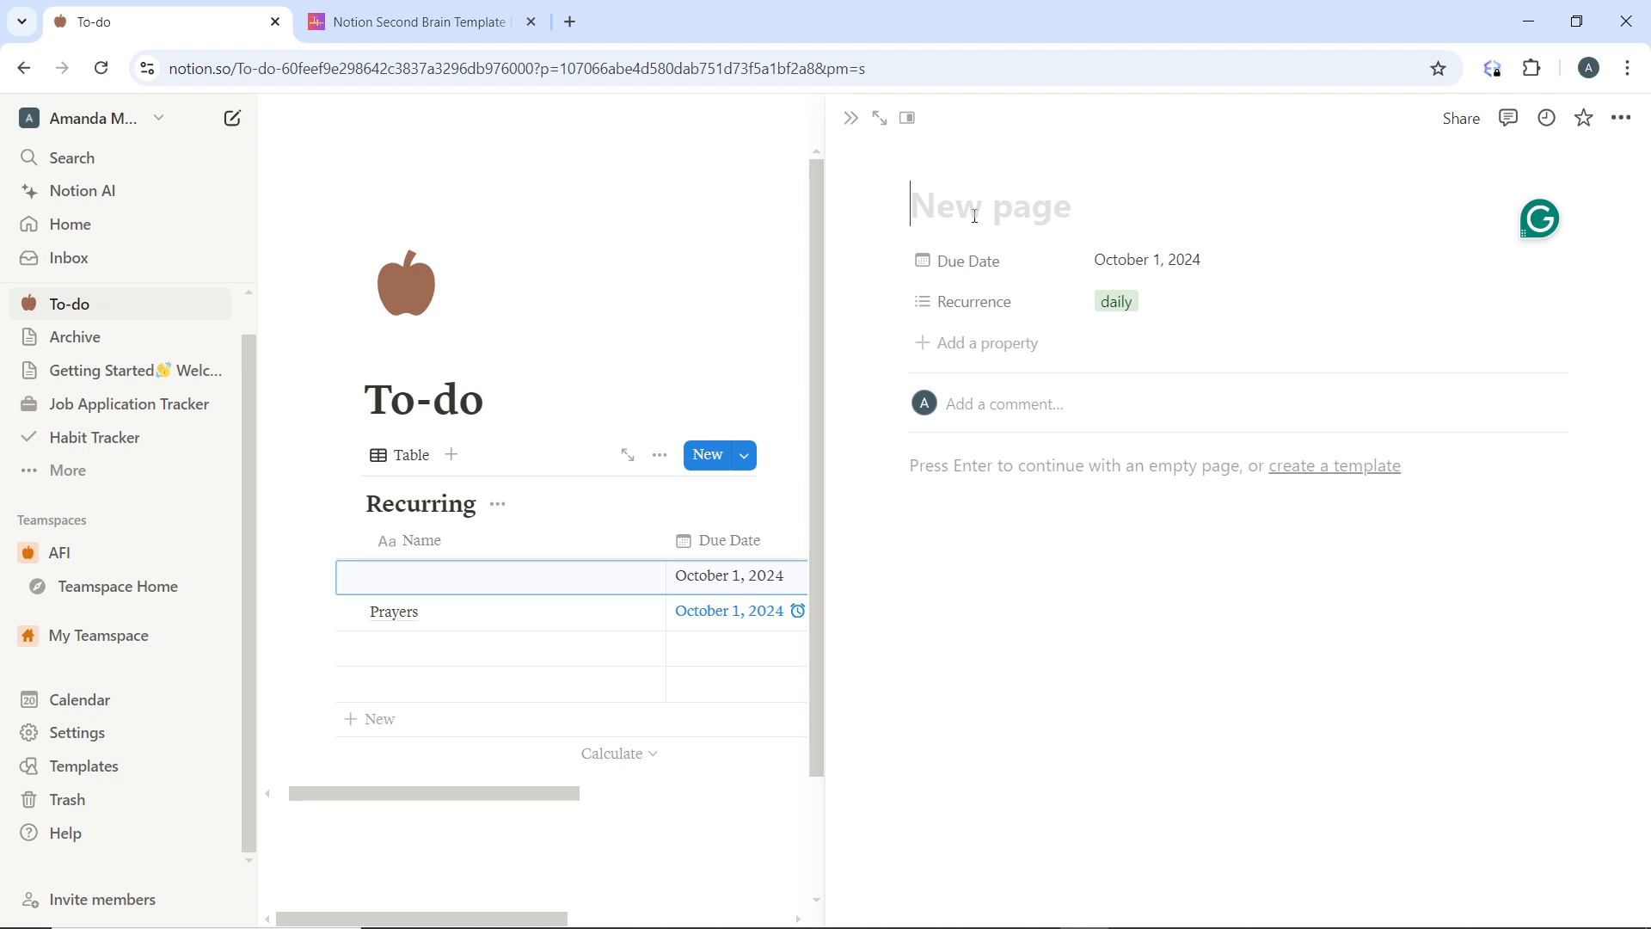
{"action": "type", "text": "Edit"}
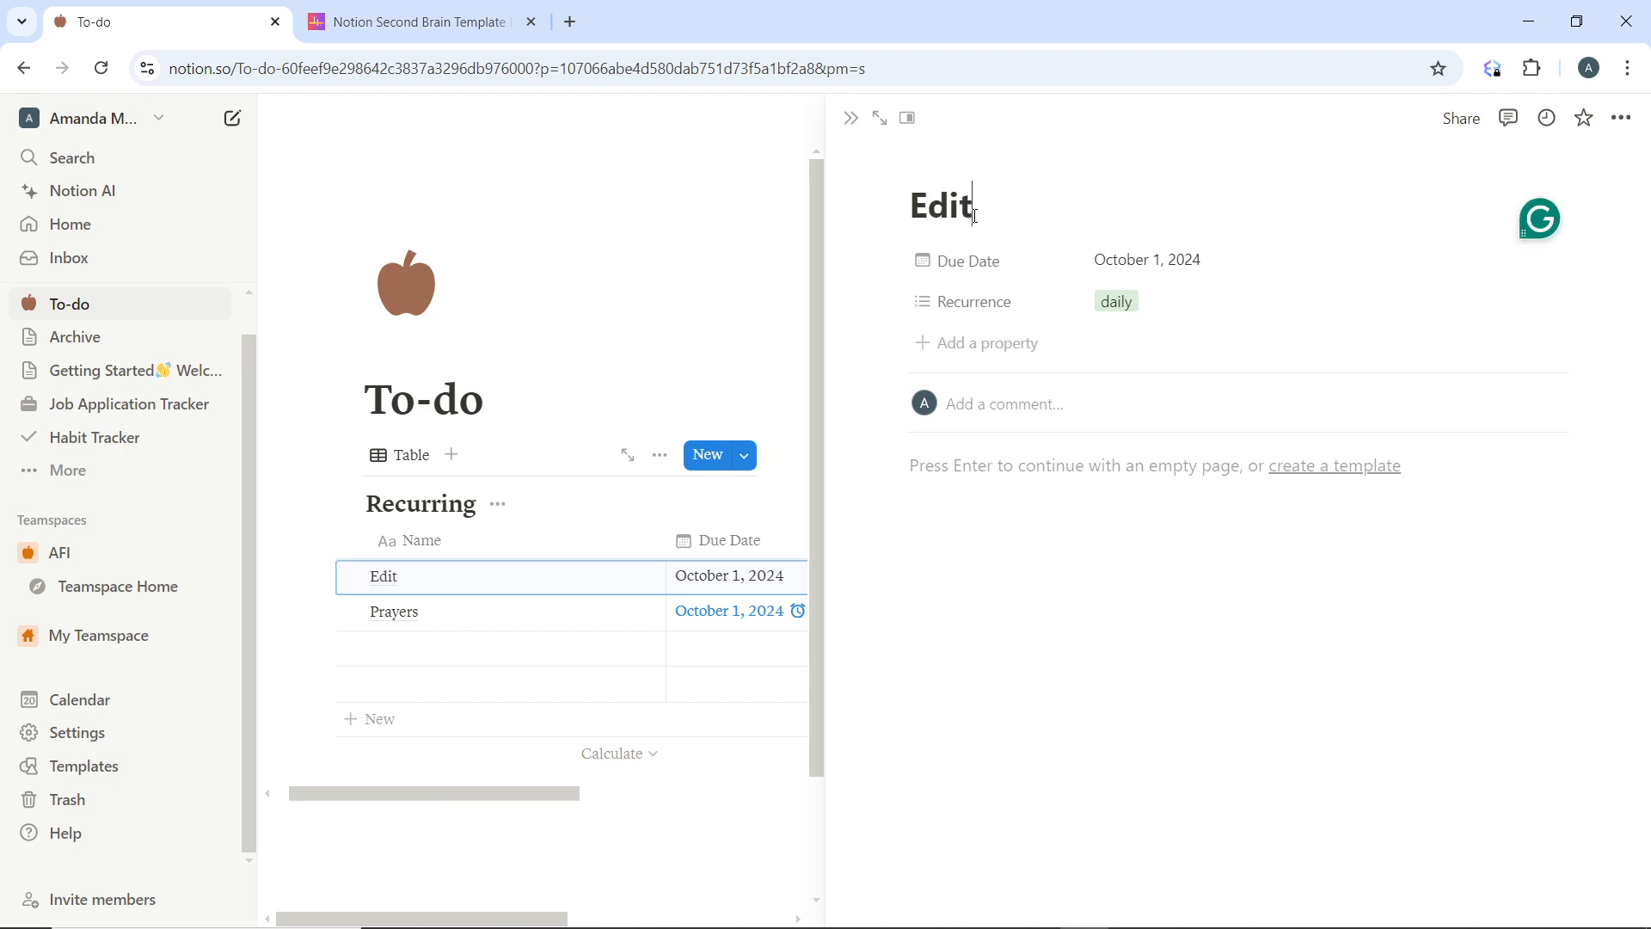
{"action": "type", "text": " a book"}
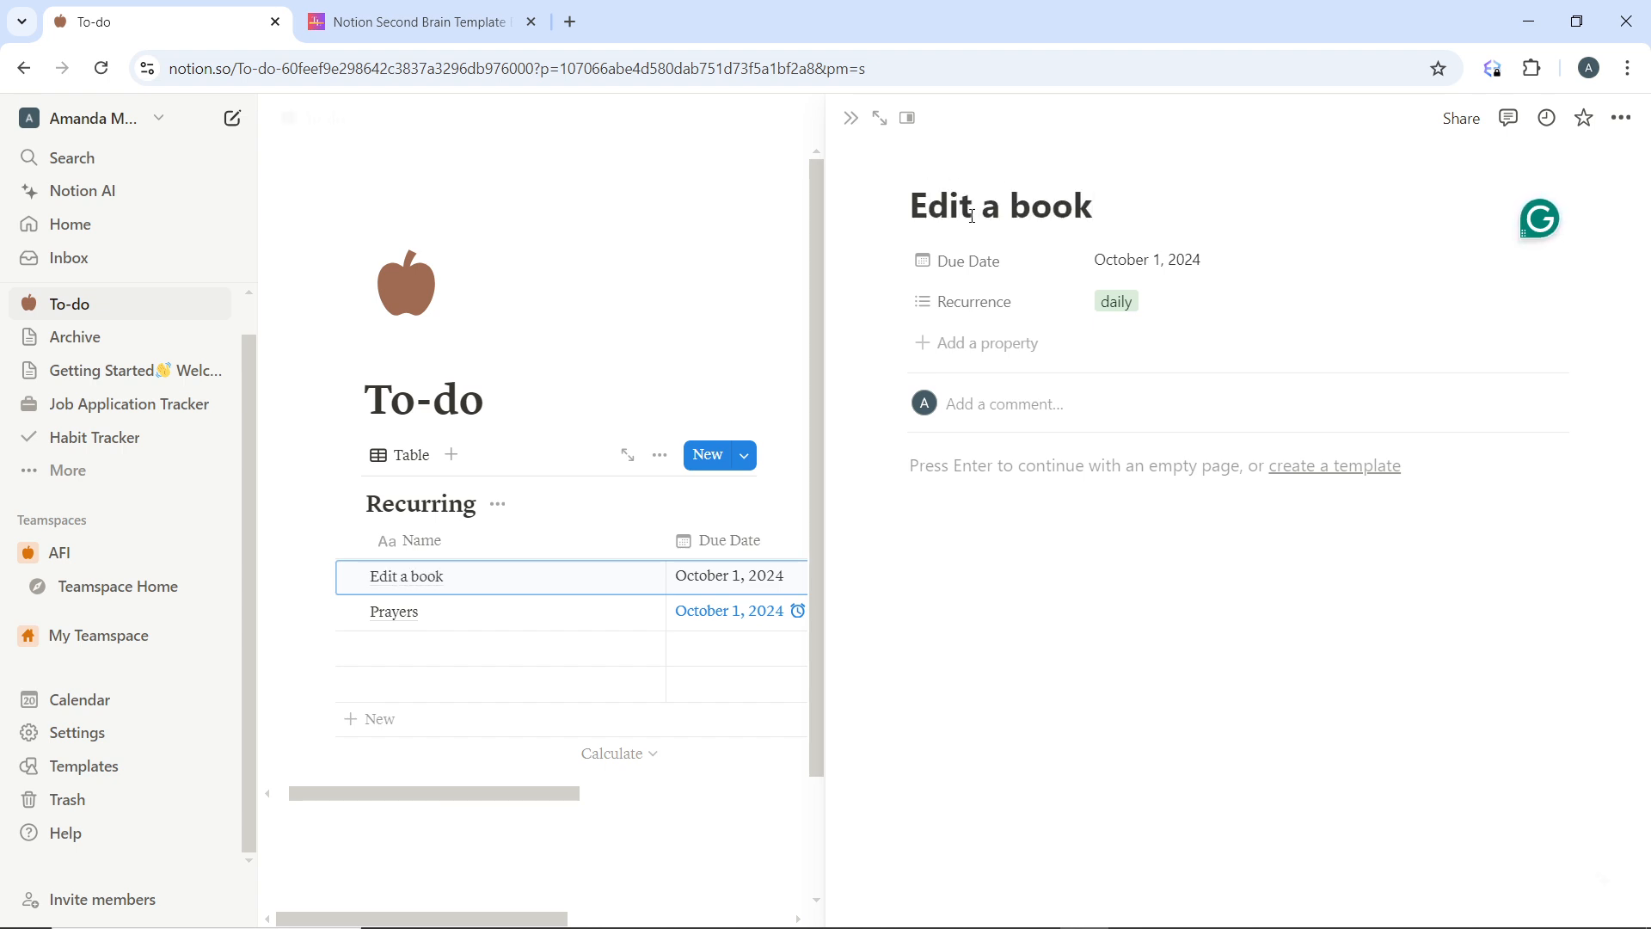
{"action": "key", "text": "Return"}
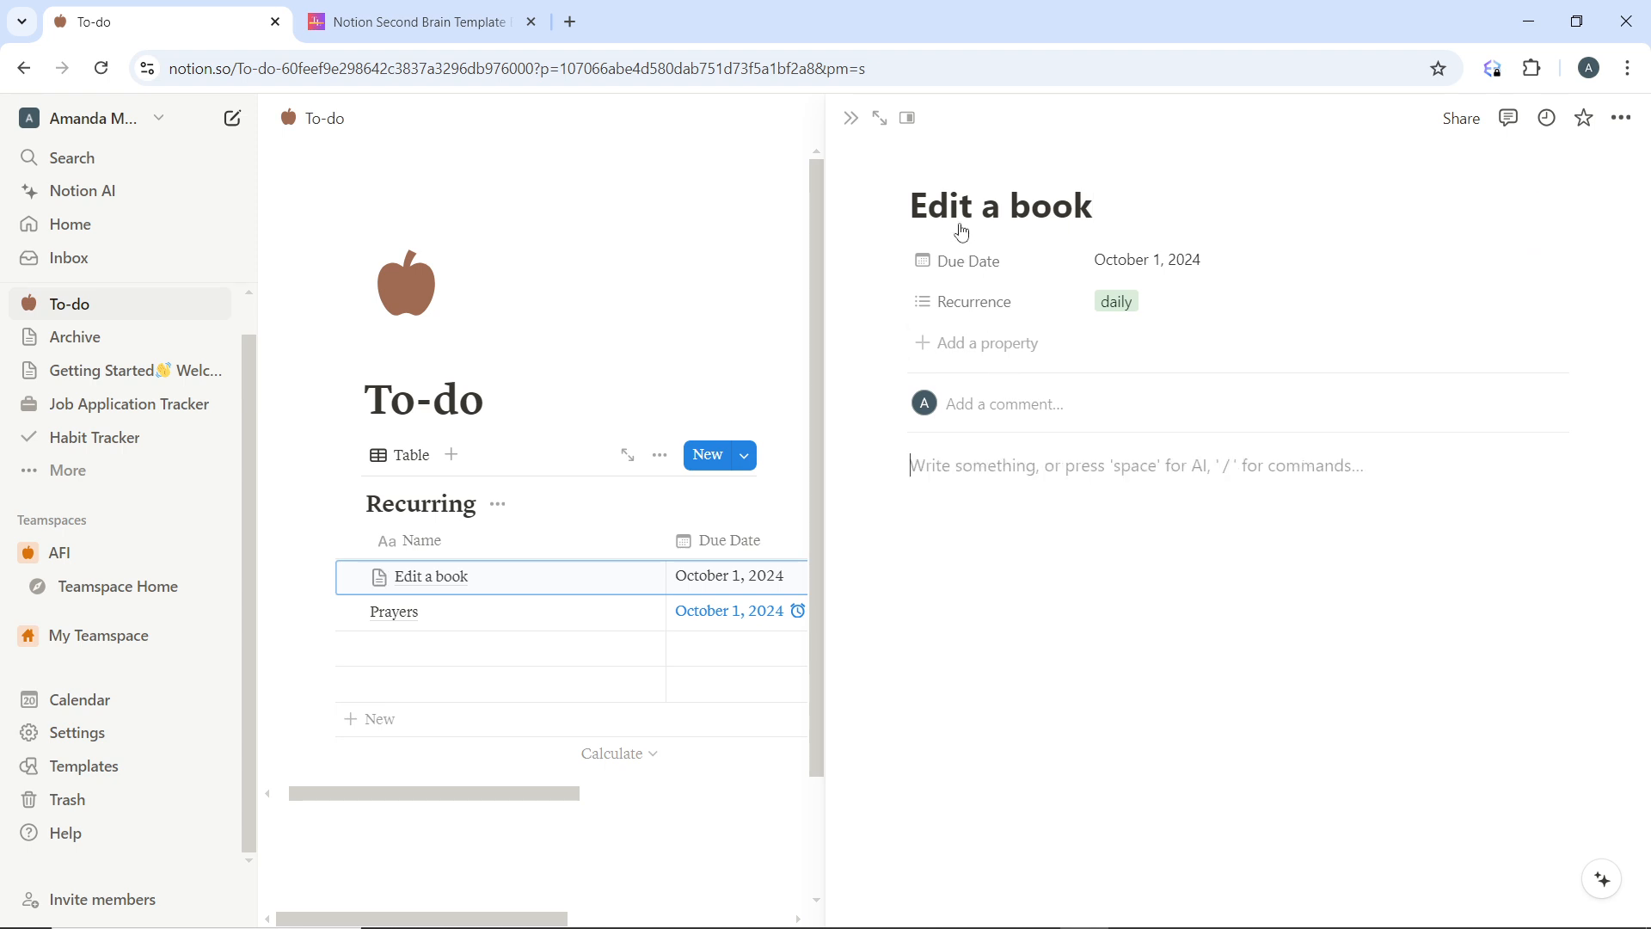
{"action": "left_click", "coordinate": [853, 121]}
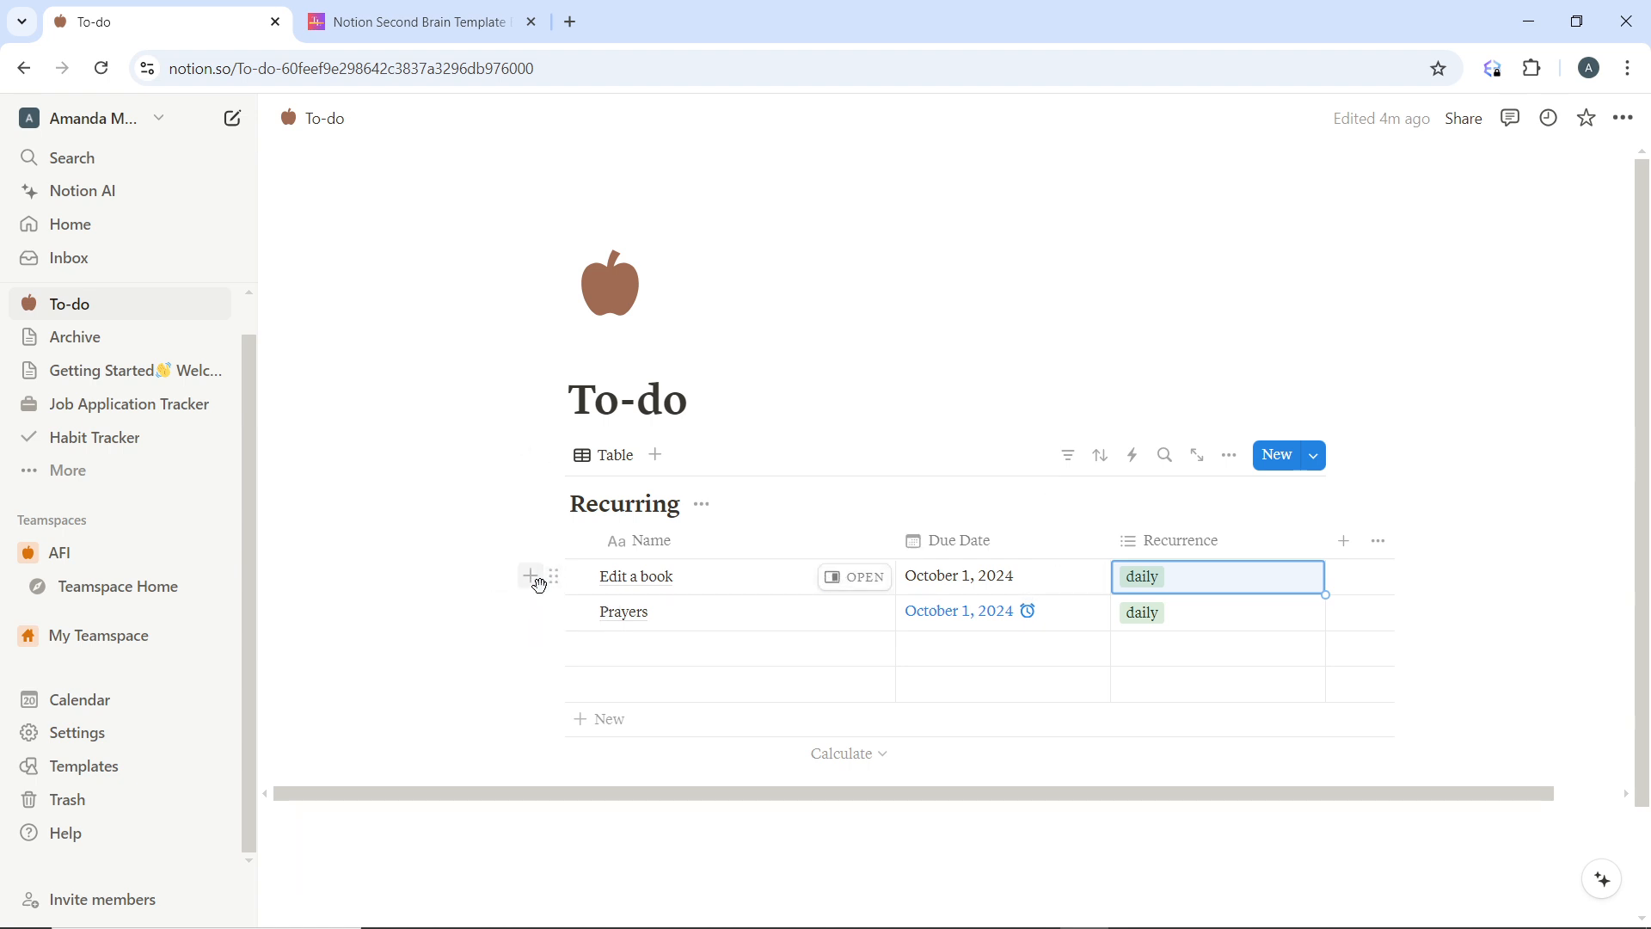
- Duplicate the "Edit a book" row in the Recurring database
{"action": "left_click", "coordinate": [555, 582]}
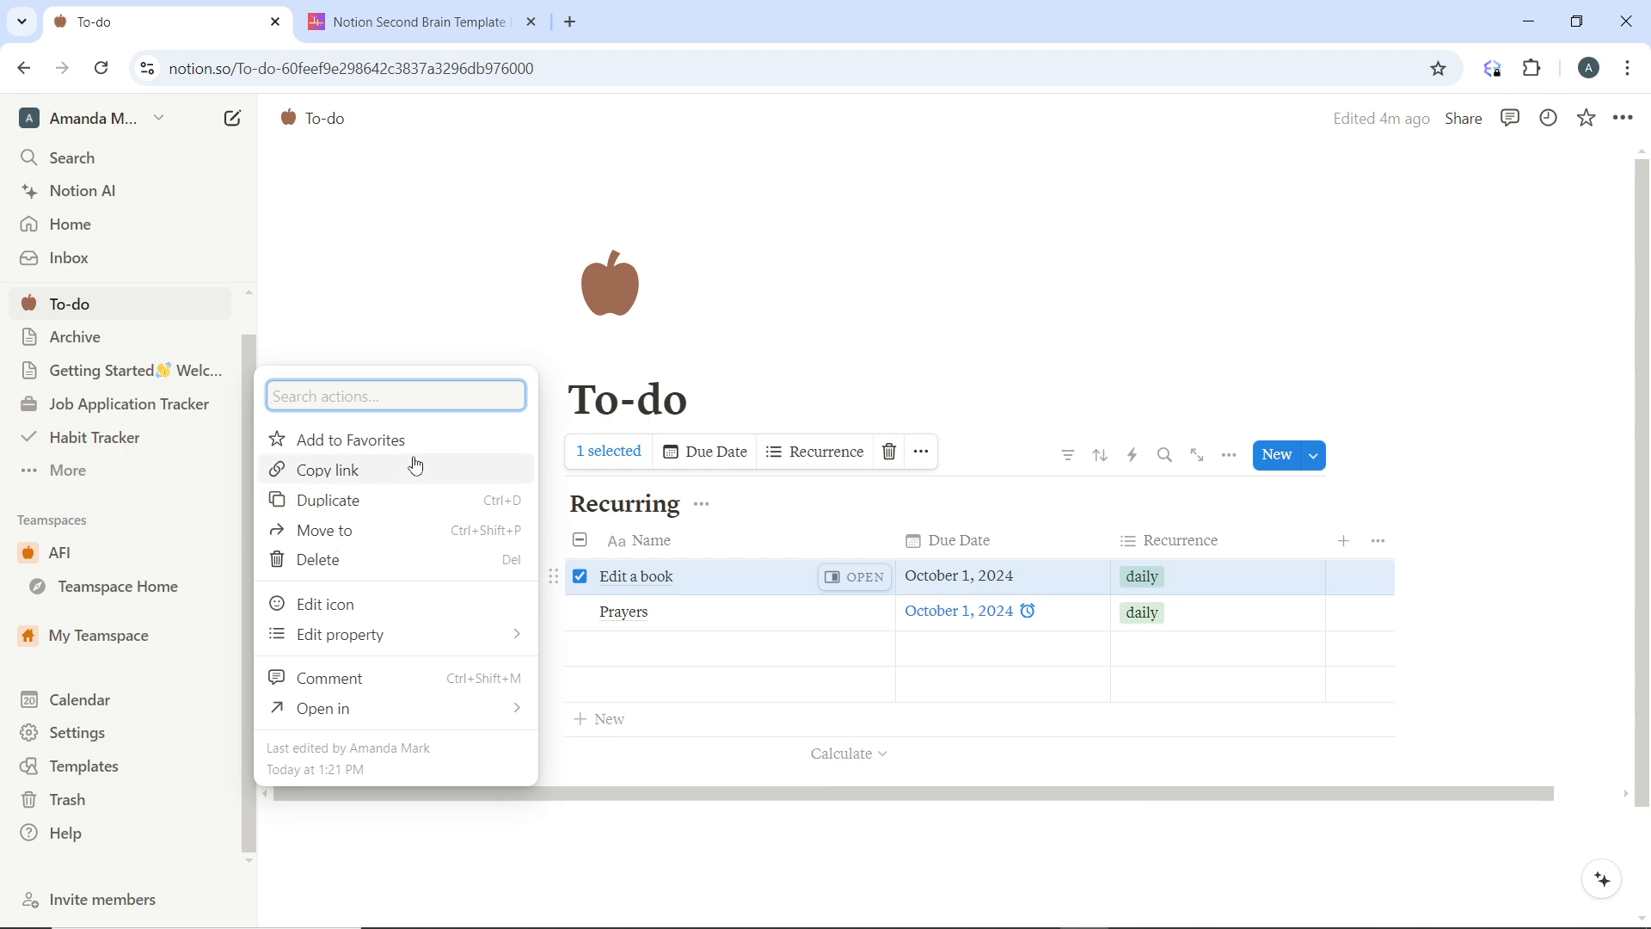
{"action": "left_click", "coordinate": [396, 503]}
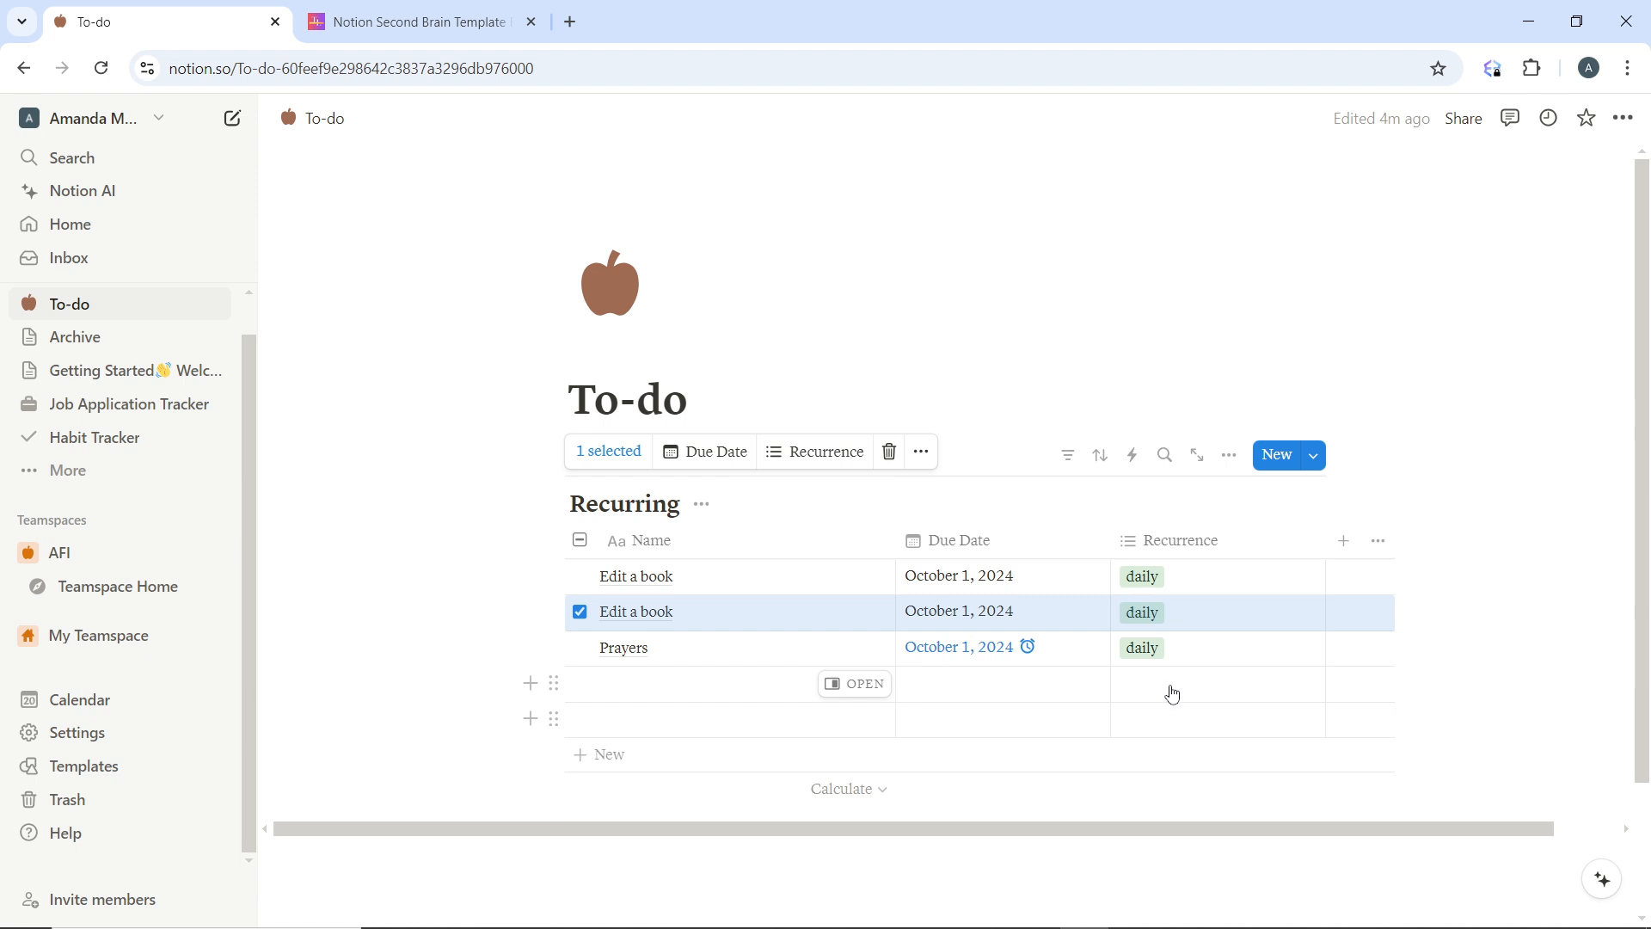